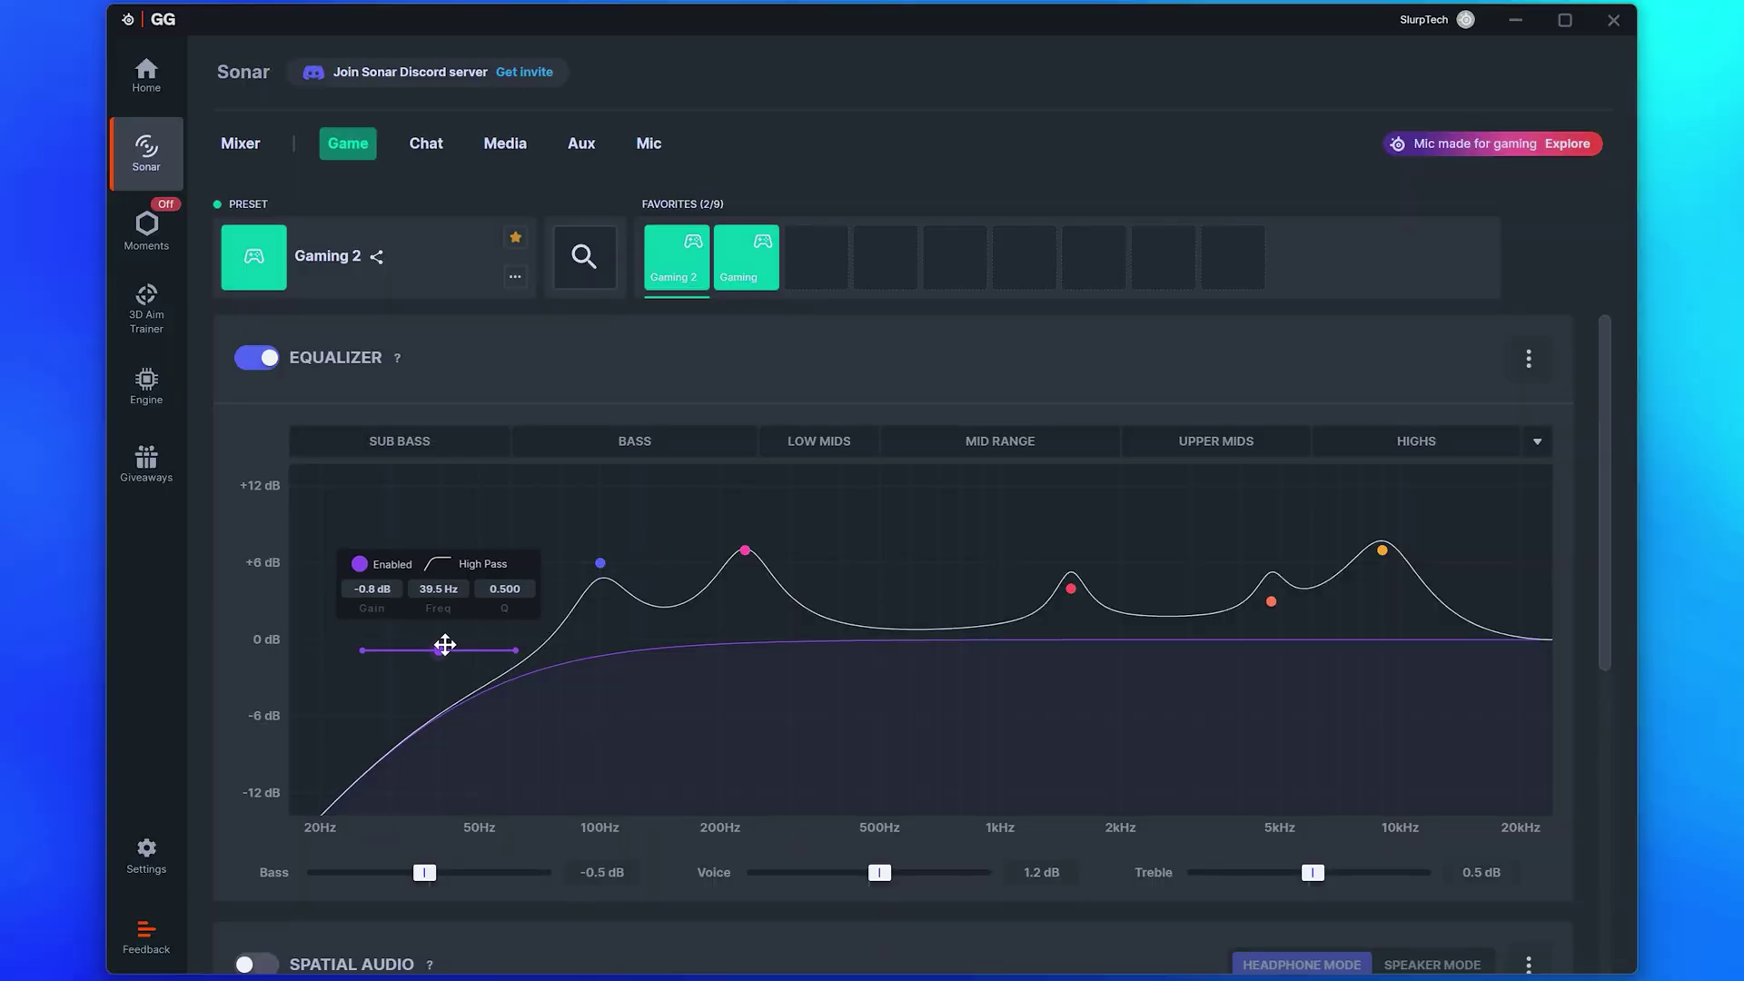
# Step: Drag the Game equalizer's high-pass node left to about 39.5 Hz
pyautogui.moveTo(447, 646); pyautogui.dragTo(440, 647)
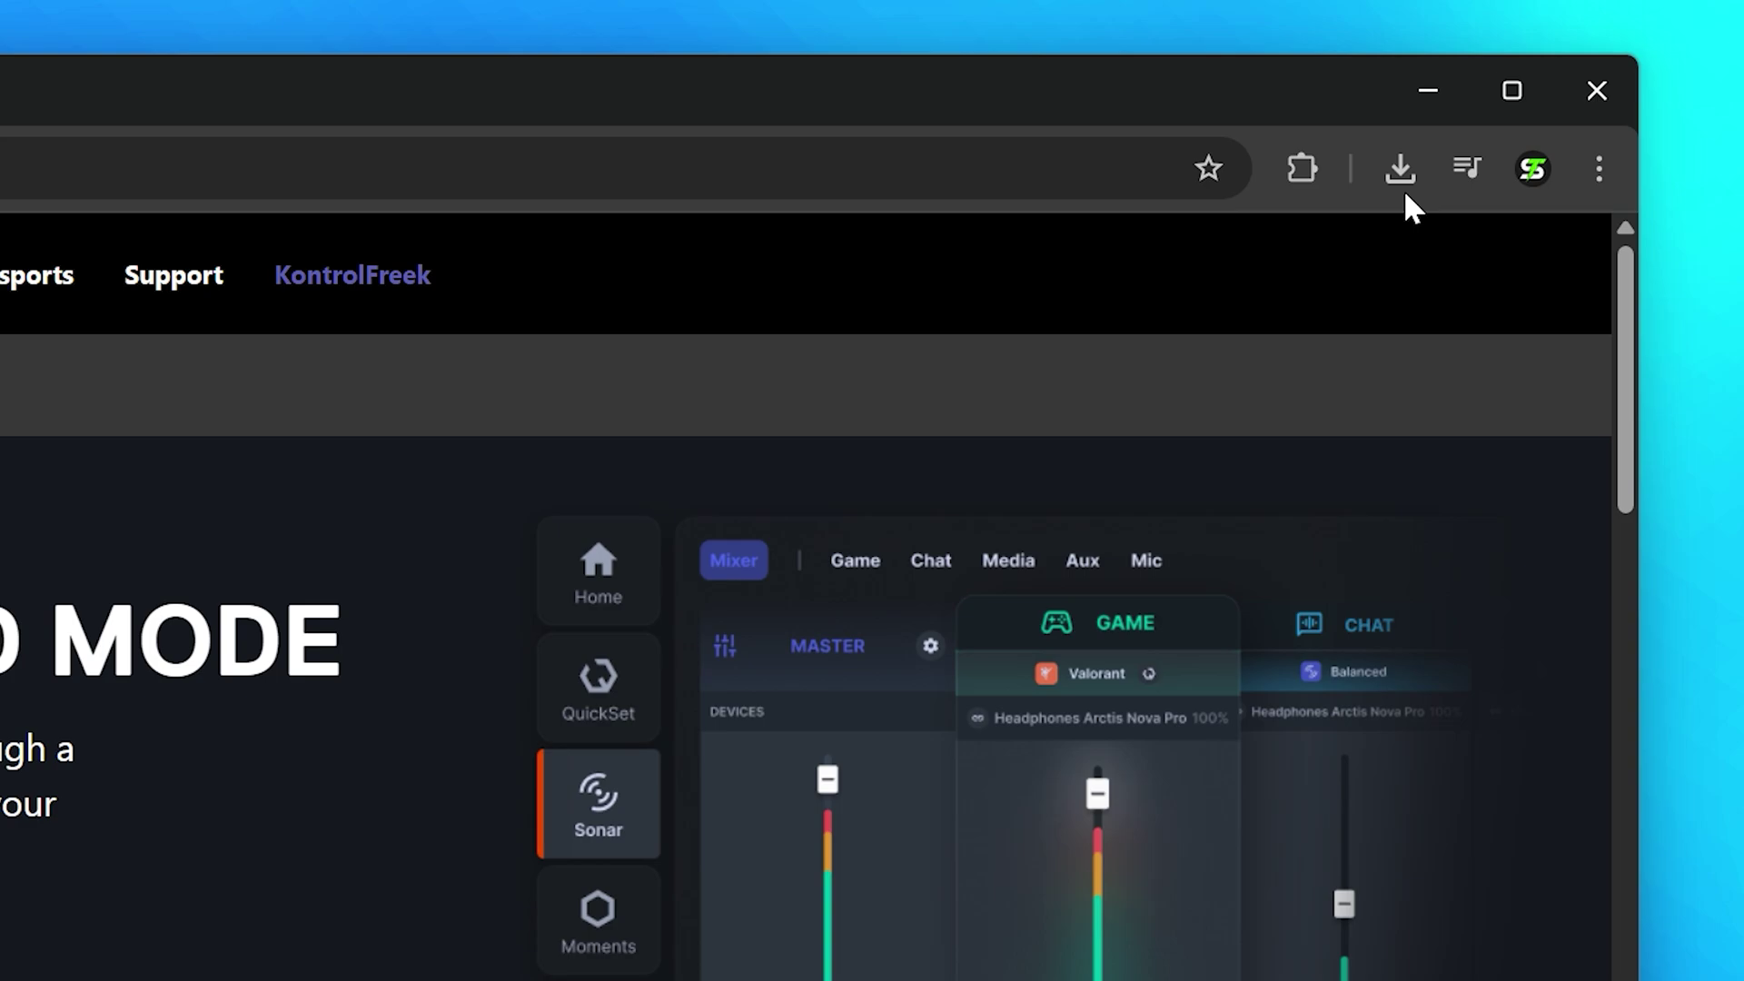
# Step: Show Chrome's recent downloads, which list the SteelSeries GG setup file
pyautogui.click(1401, 175)
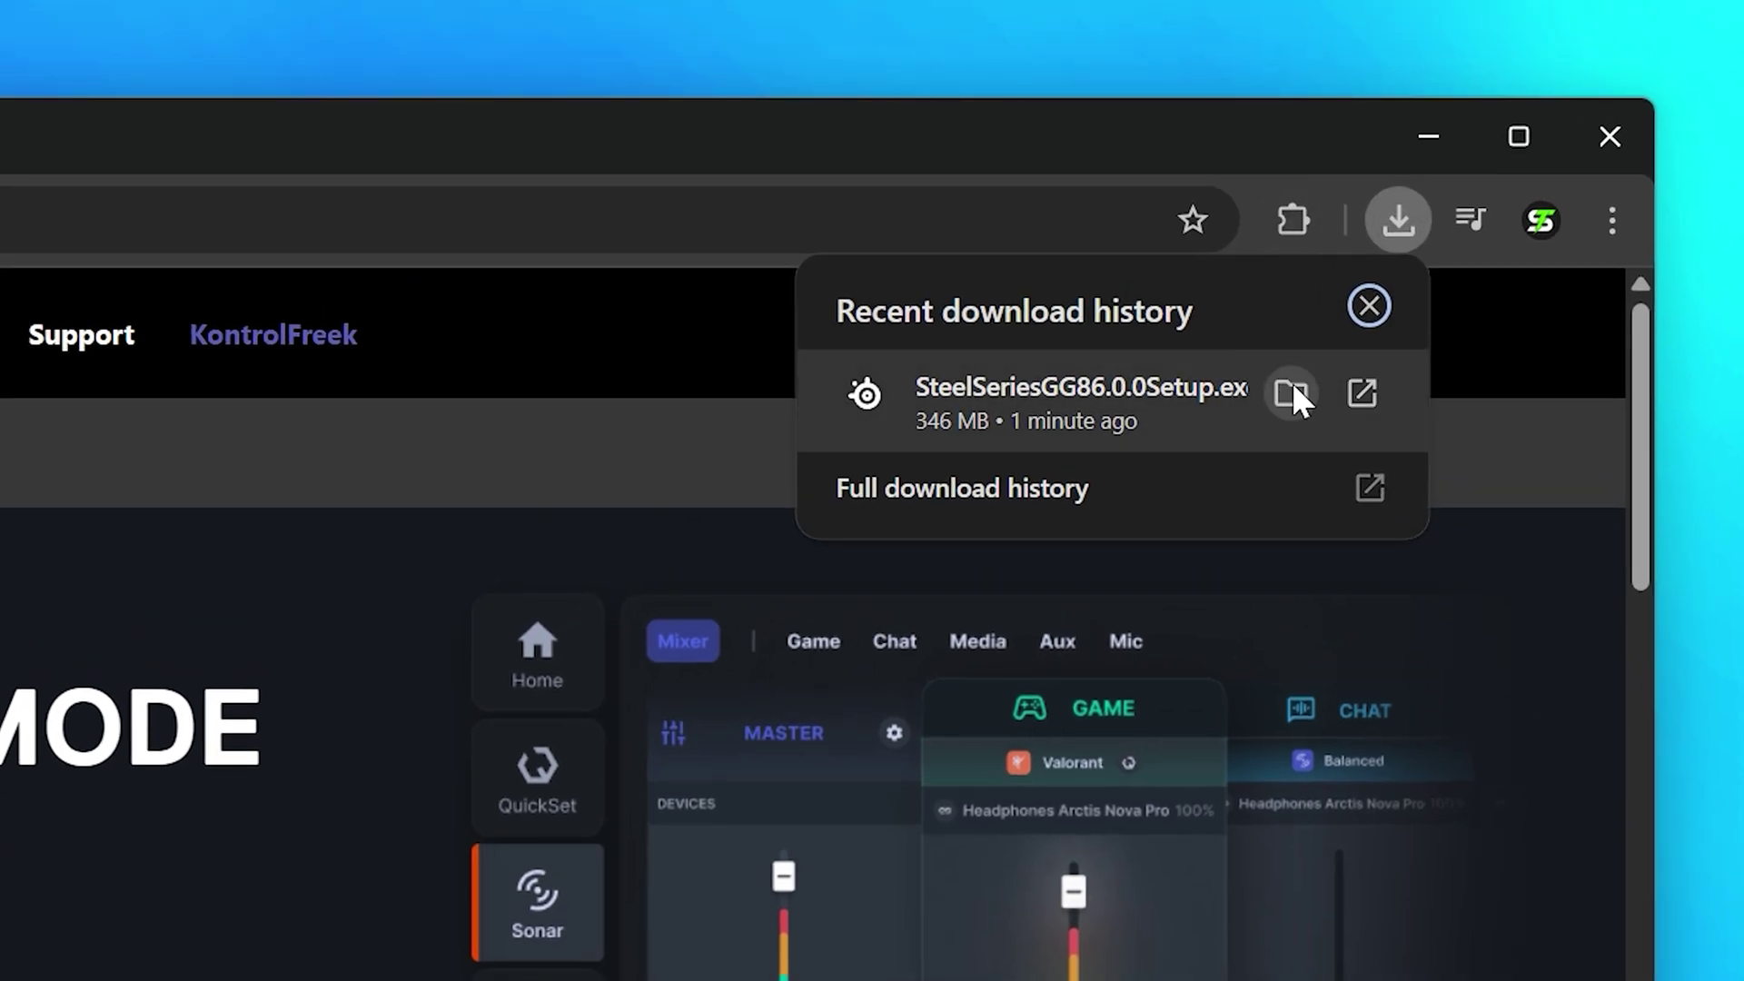
# Step: Run the SteelSeries GG 86.0.0 installer from its folder, approve admin access, and start installing
pyautogui.click(1293, 393)
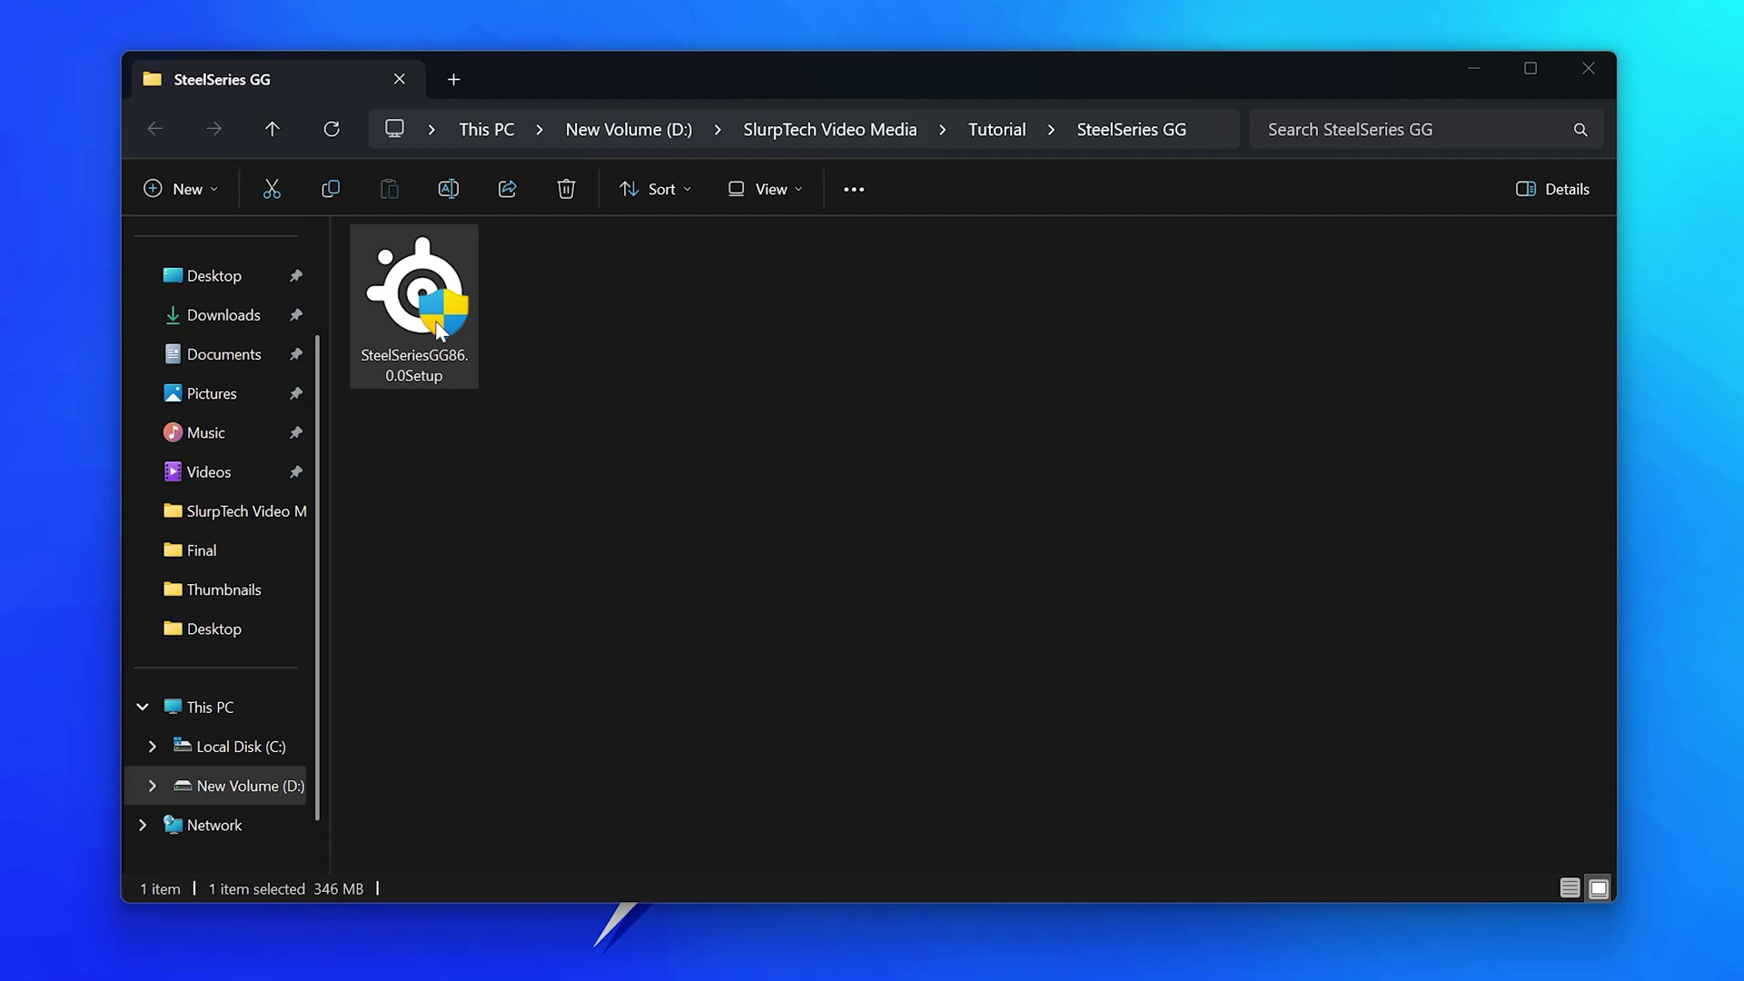
pyautogui.doubleClick(435, 320)
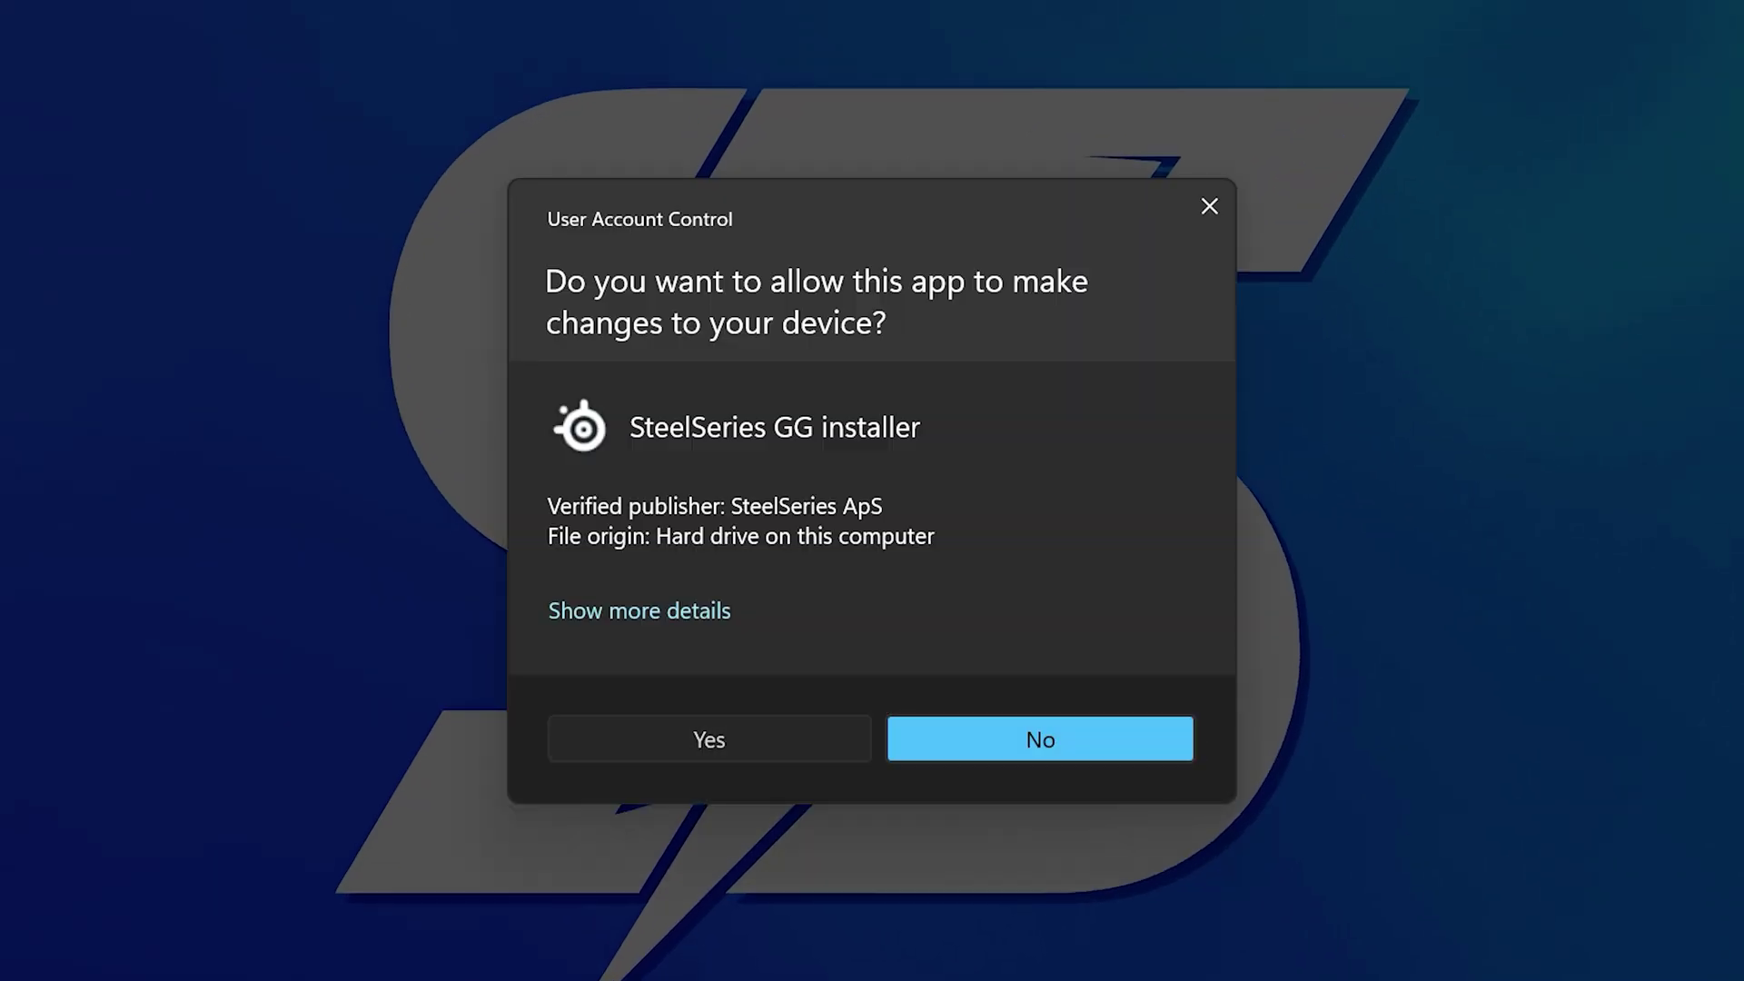
pyautogui.click(733, 722)
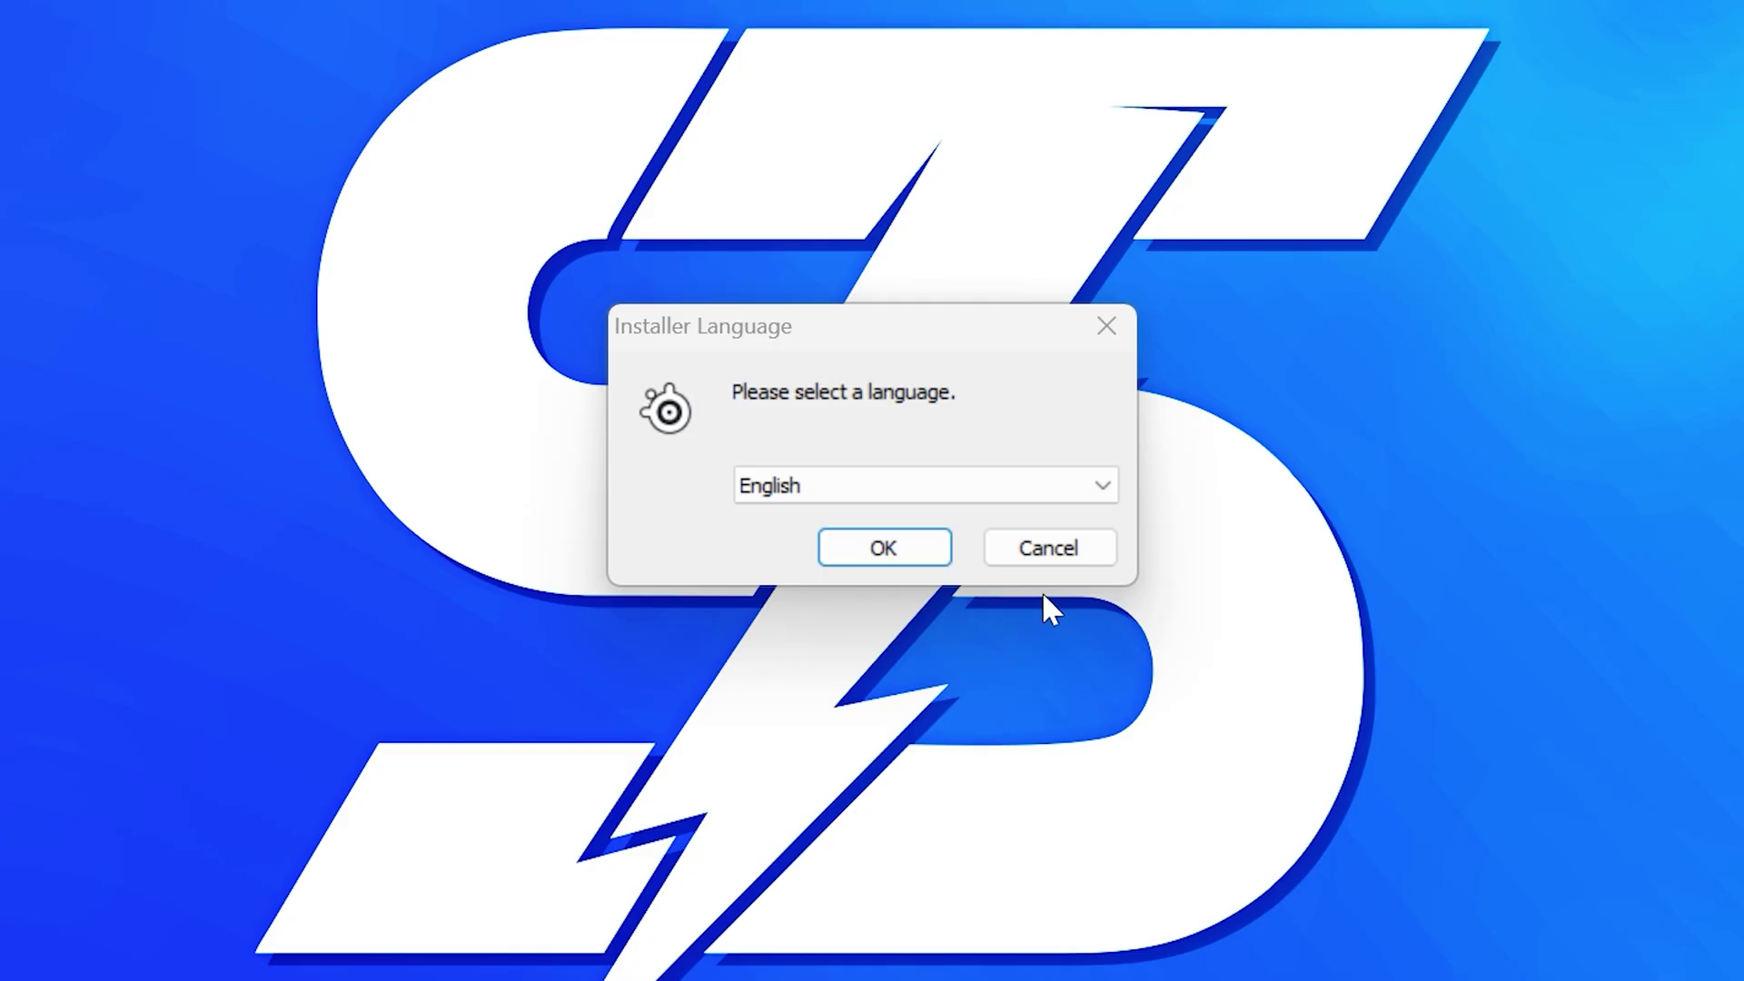
pyautogui.click(886, 552)
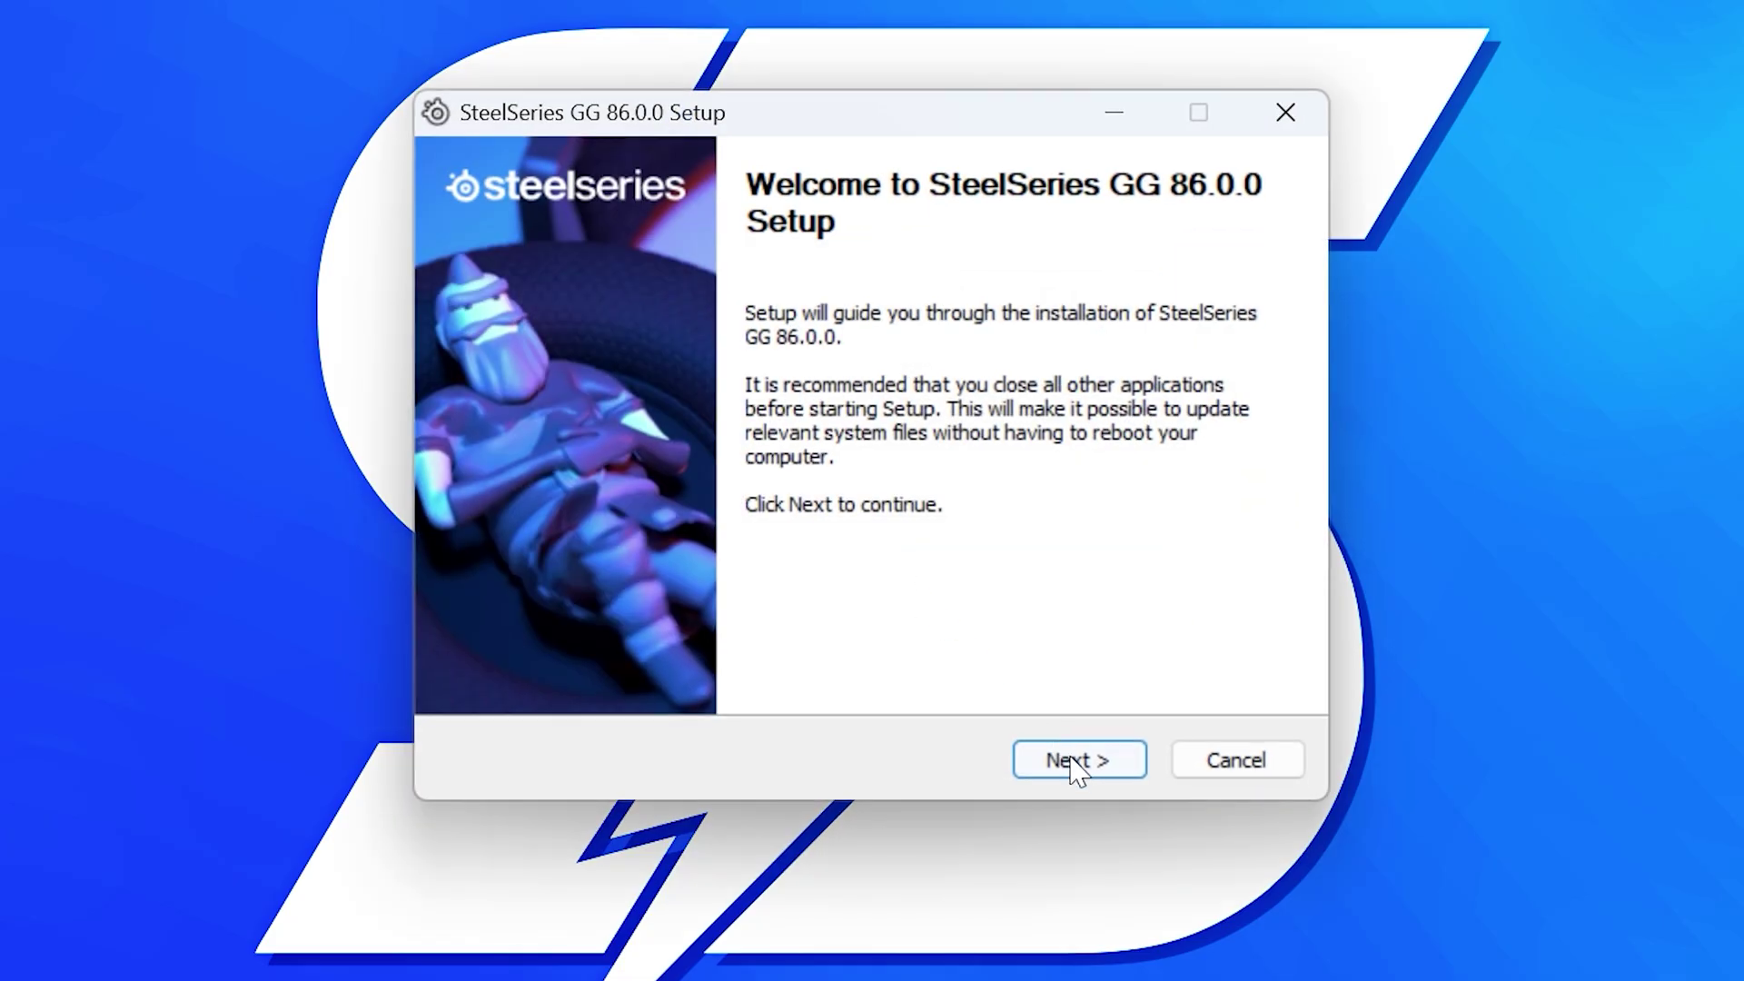
pyautogui.click(1070, 761)
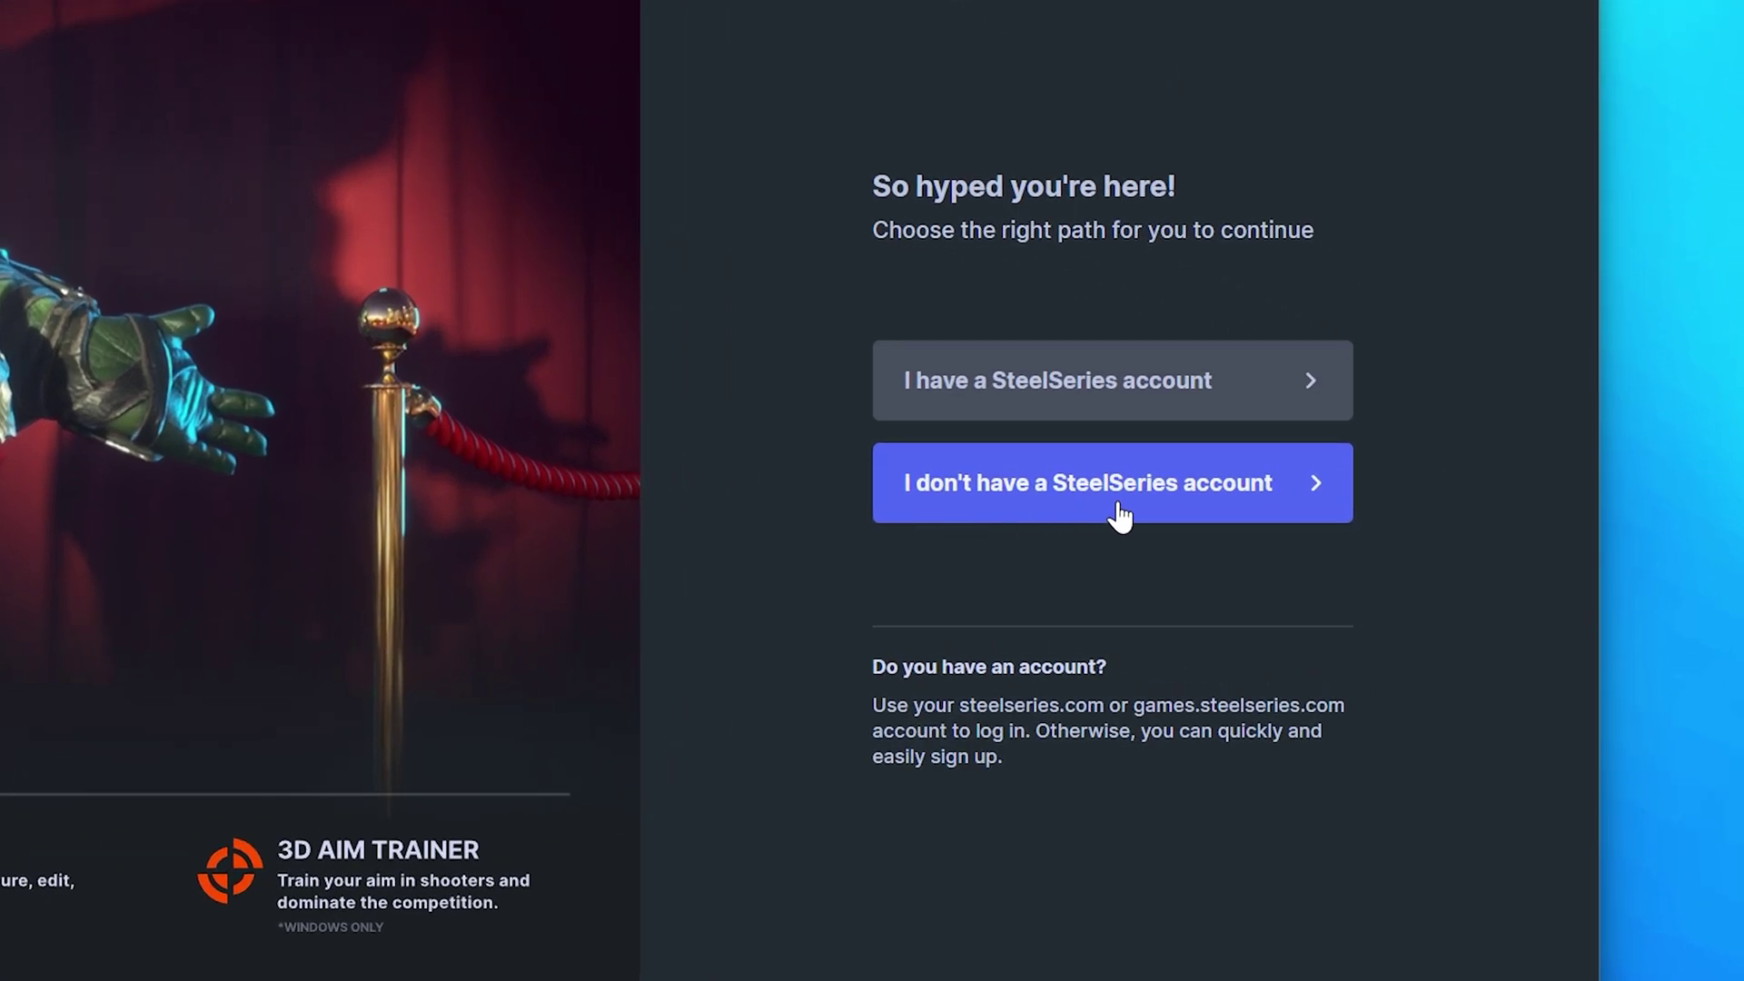
# Step: Pick an account option, switch Moments off, and finish onboarding with Sonar enabled
pyautogui.click(1094, 409)
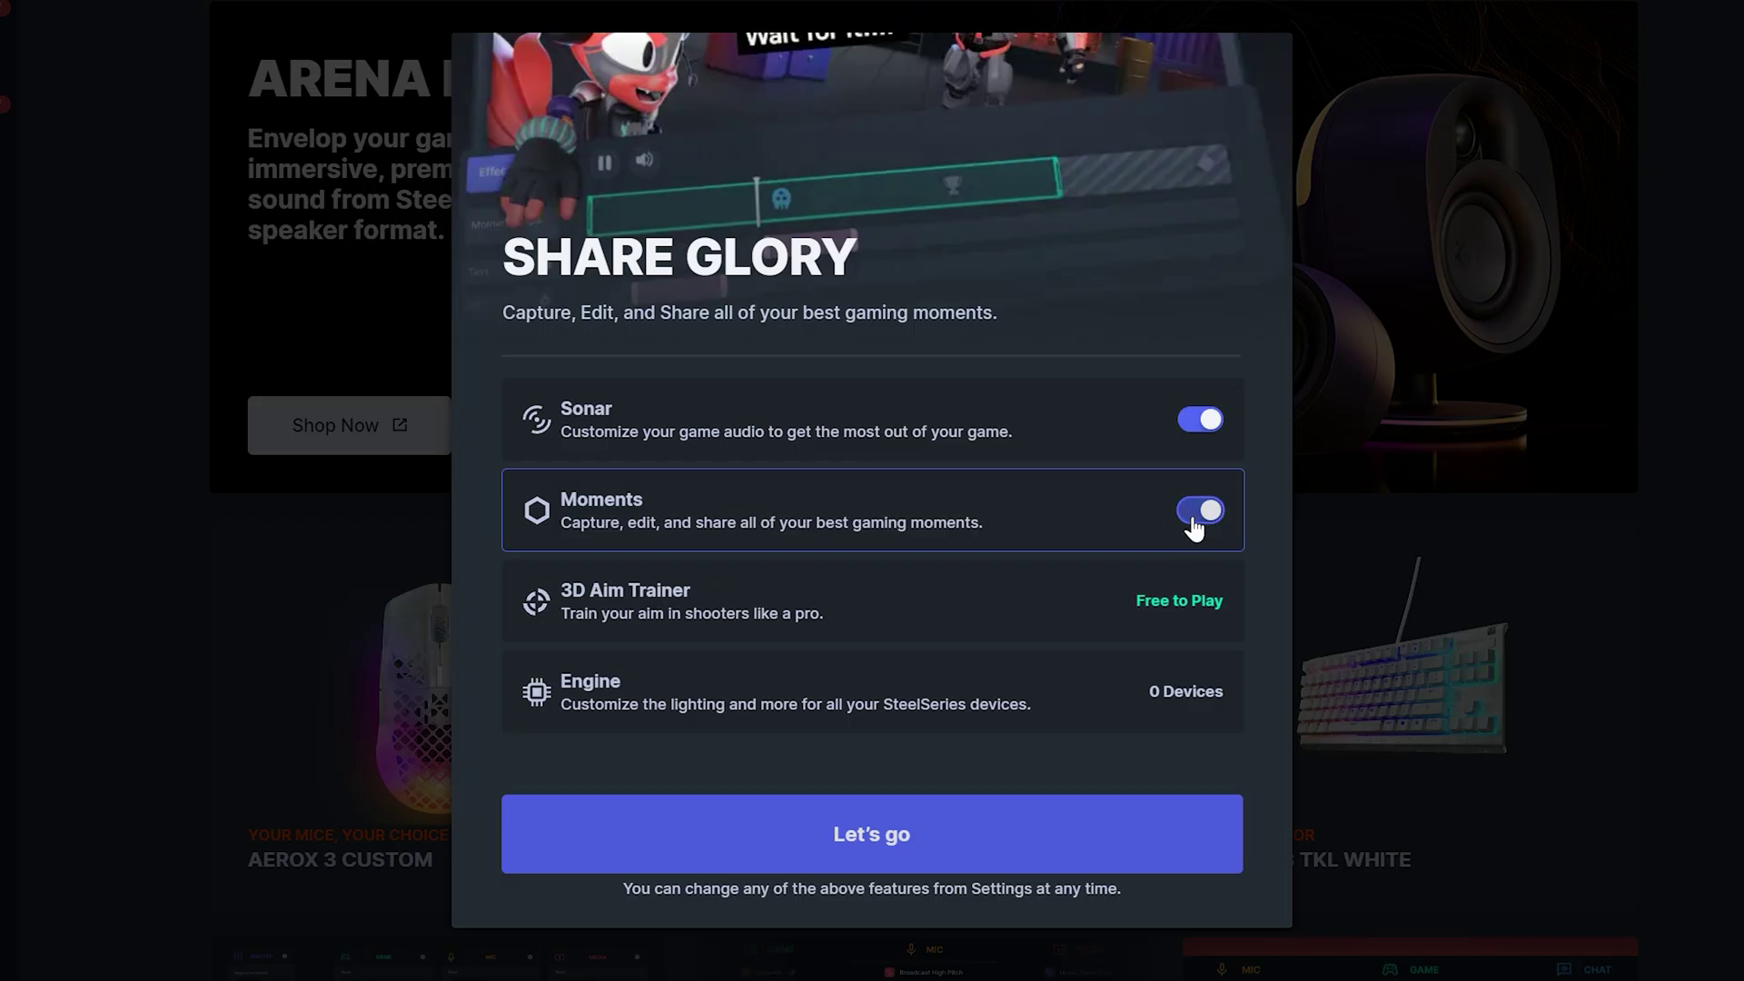
pyautogui.click(1199, 512)
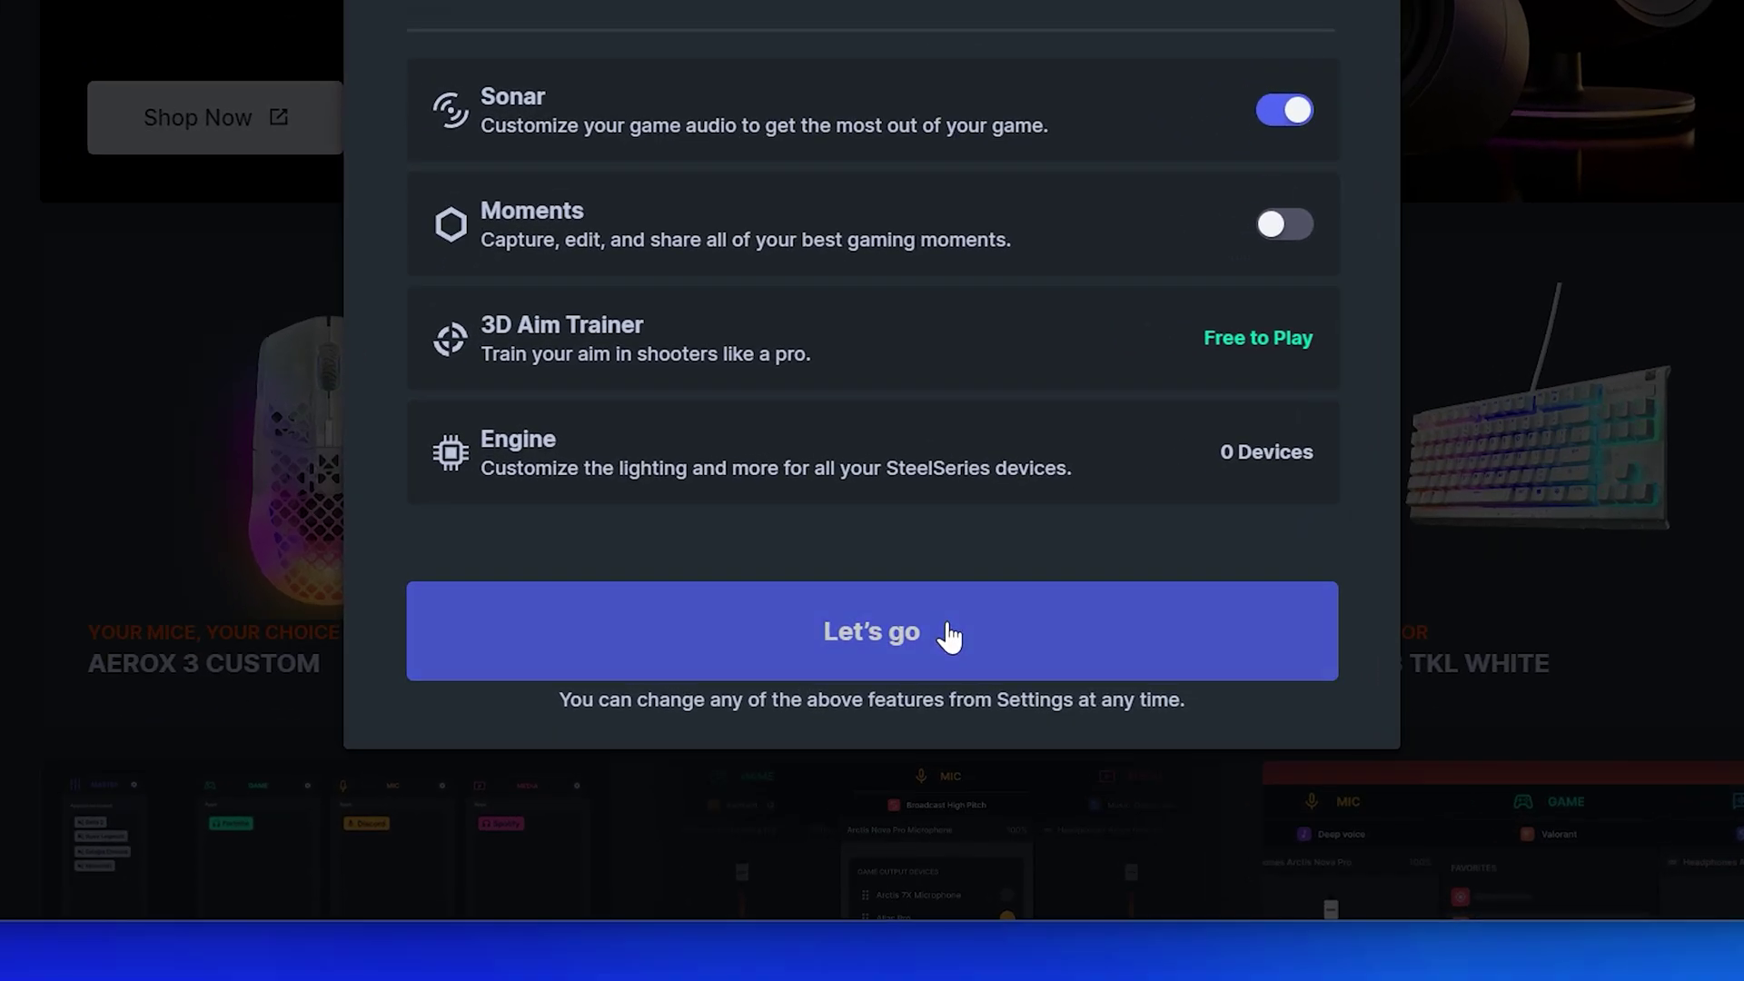
pyautogui.click(931, 836)
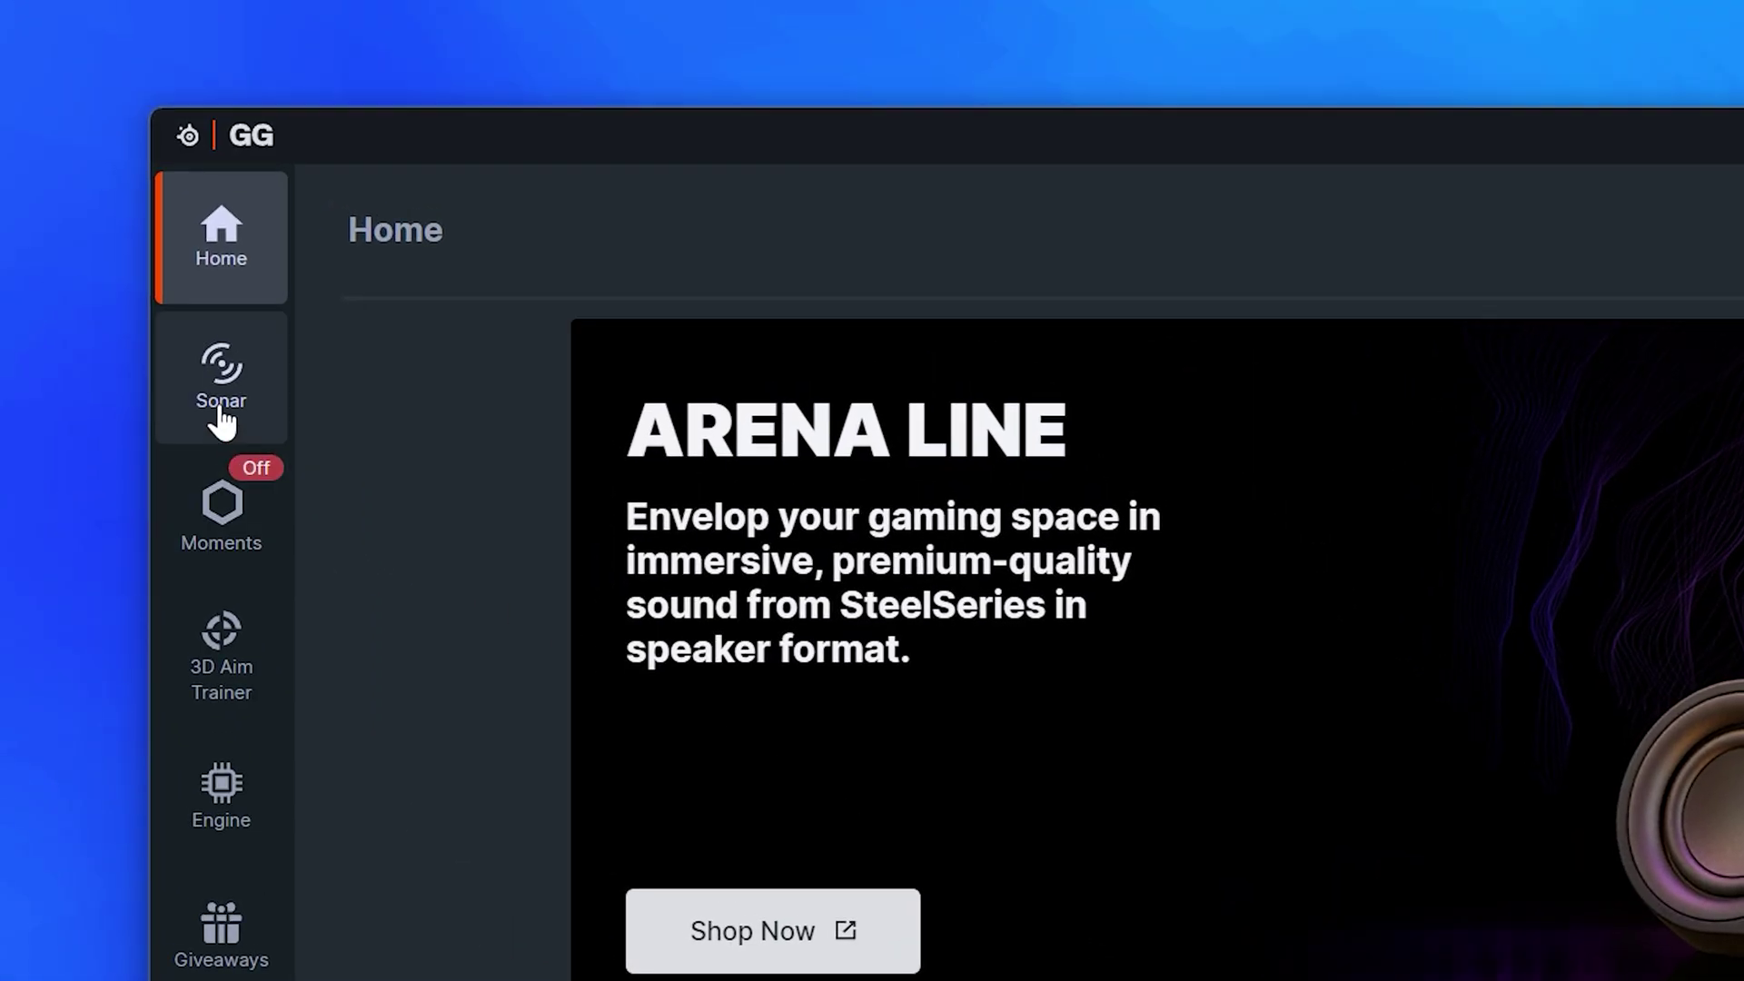
# Step: Set up Sonar with Digital Audio (S/PDIF) playback and Microphone (AT2020USB+) input
pyautogui.click(218, 419)
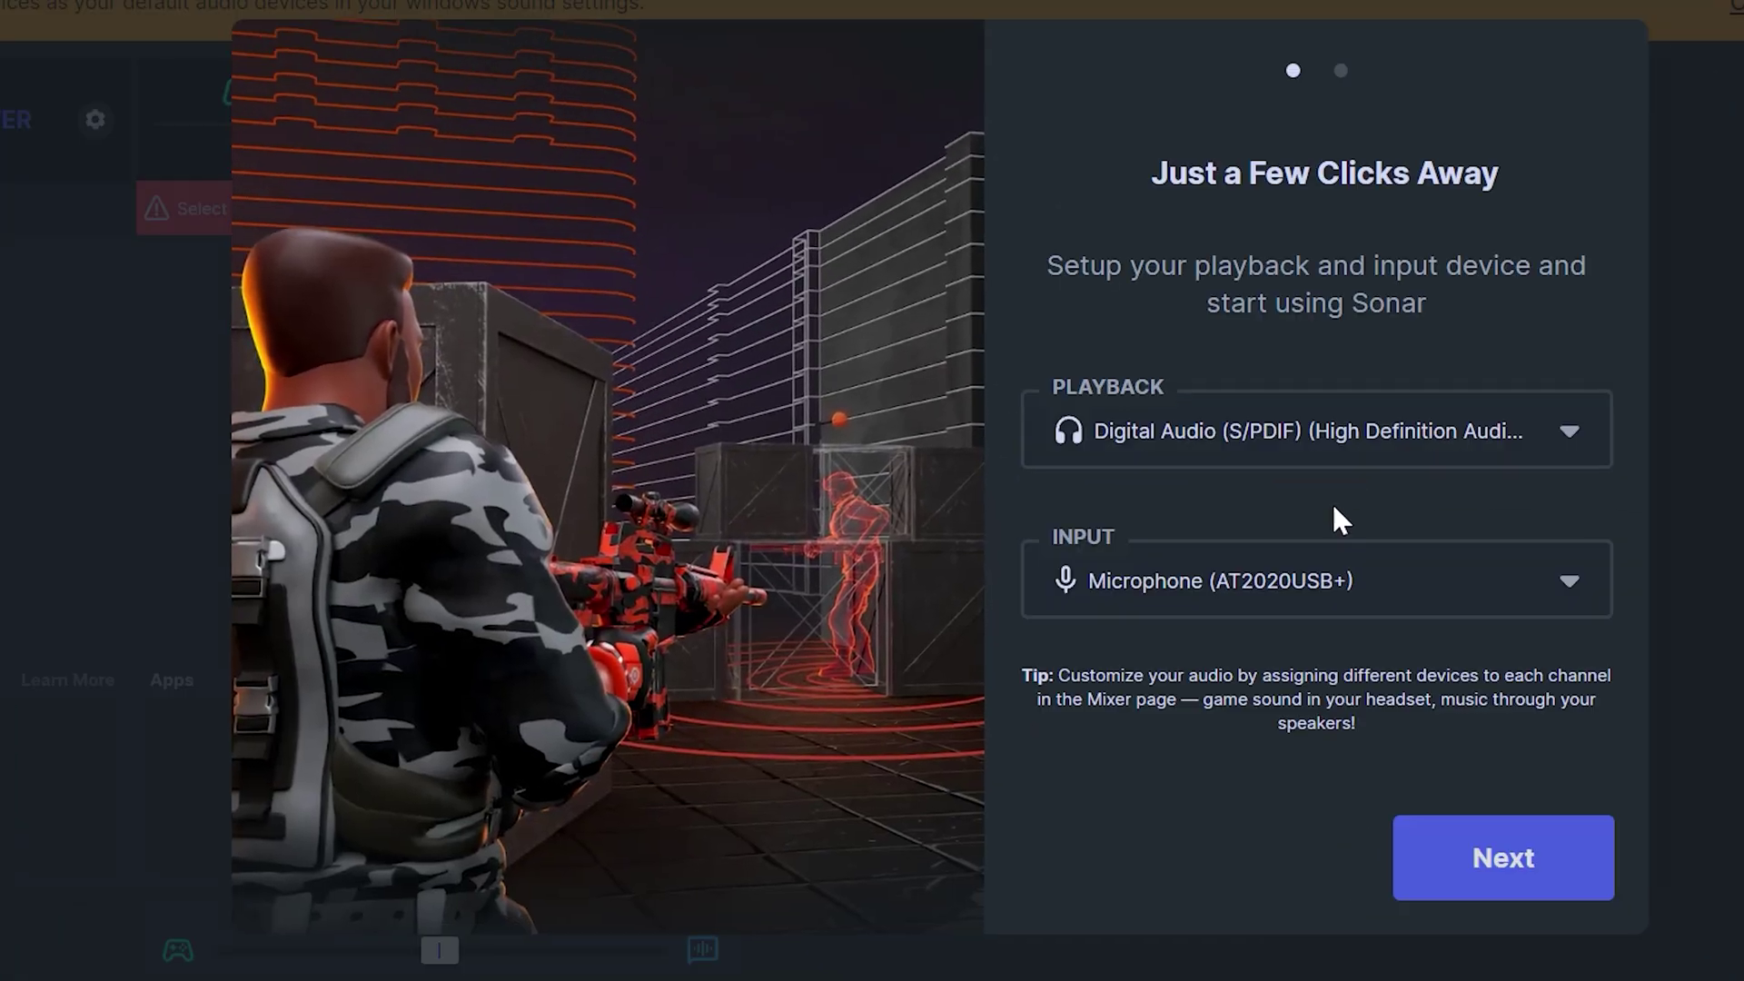
pyautogui.click(1351, 442)
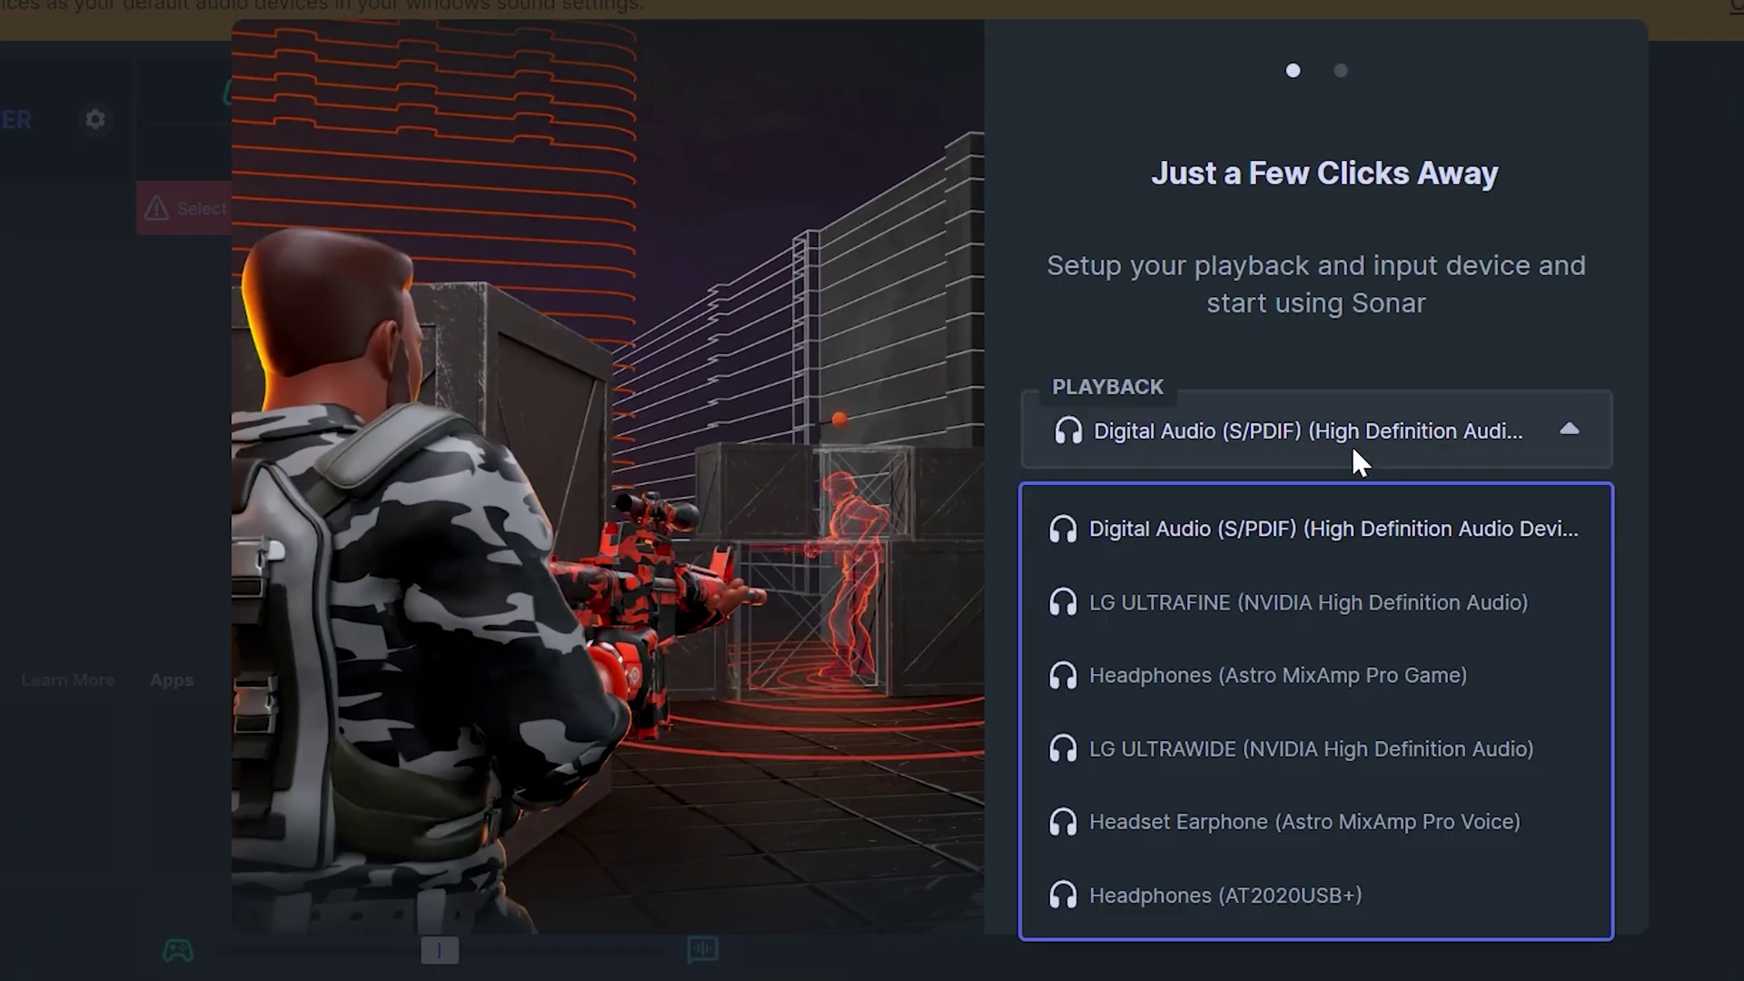
pyautogui.click(1329, 530)
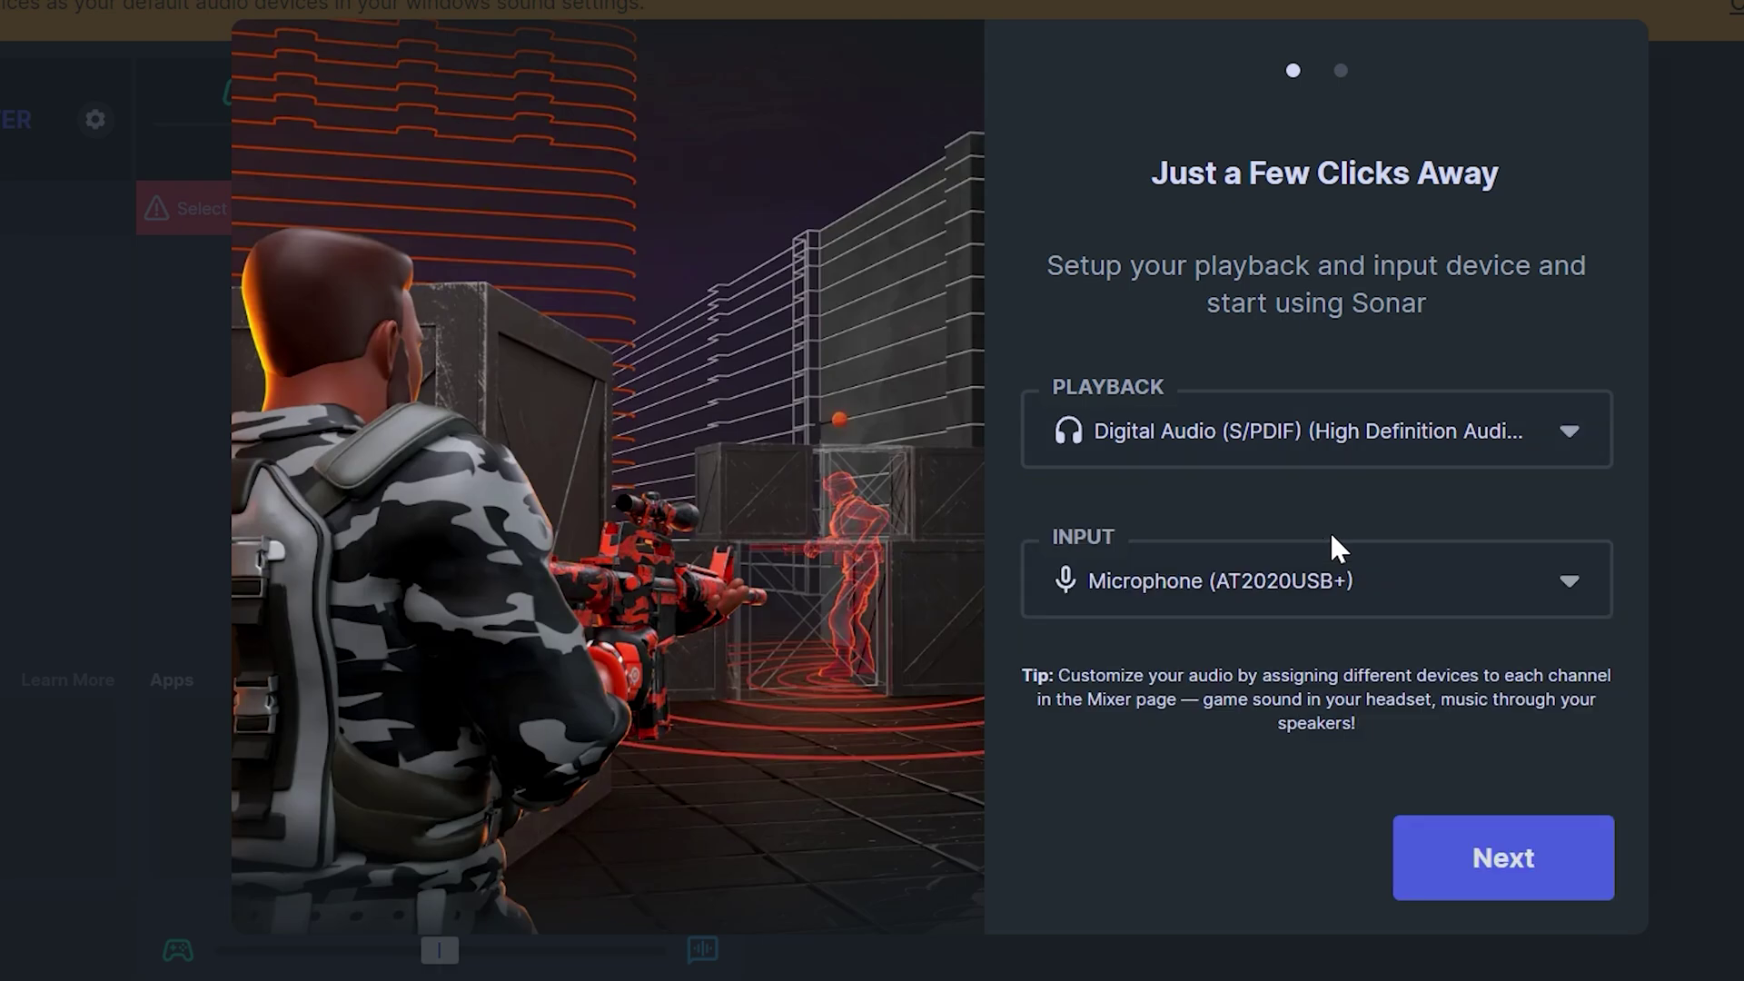
pyautogui.click(1332, 569)
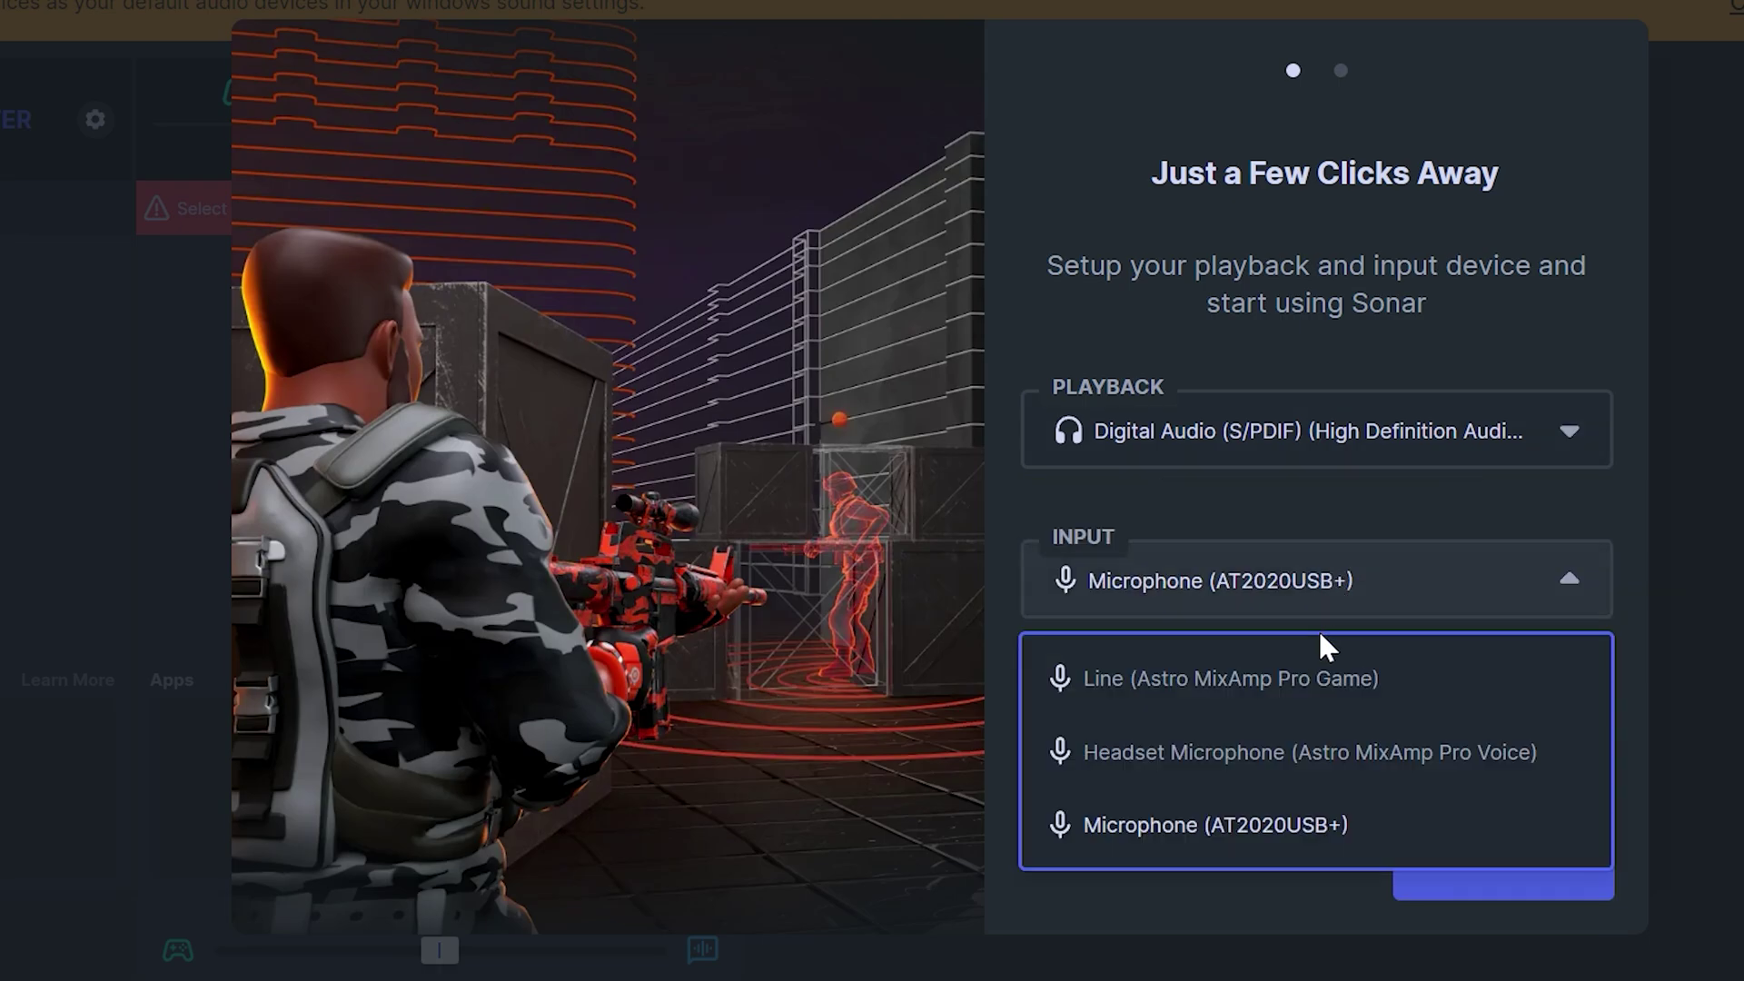
pyautogui.click(1261, 834)
pyautogui.click(1477, 885)
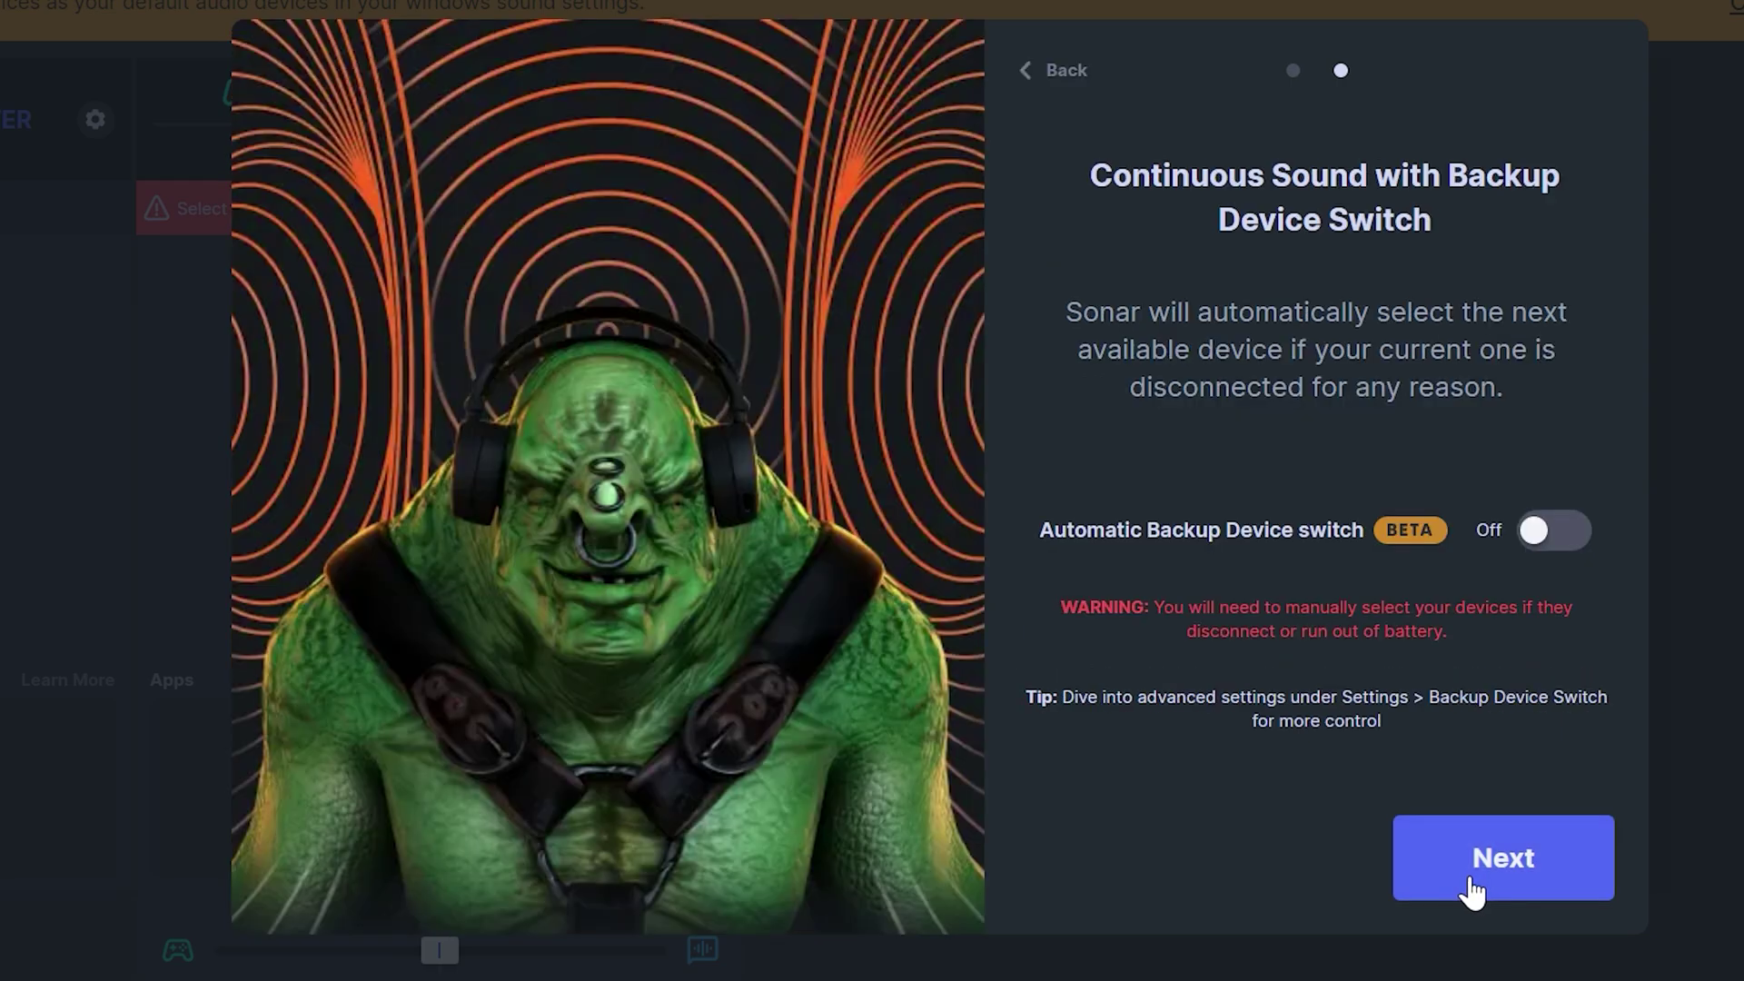
pyautogui.click(1472, 886)
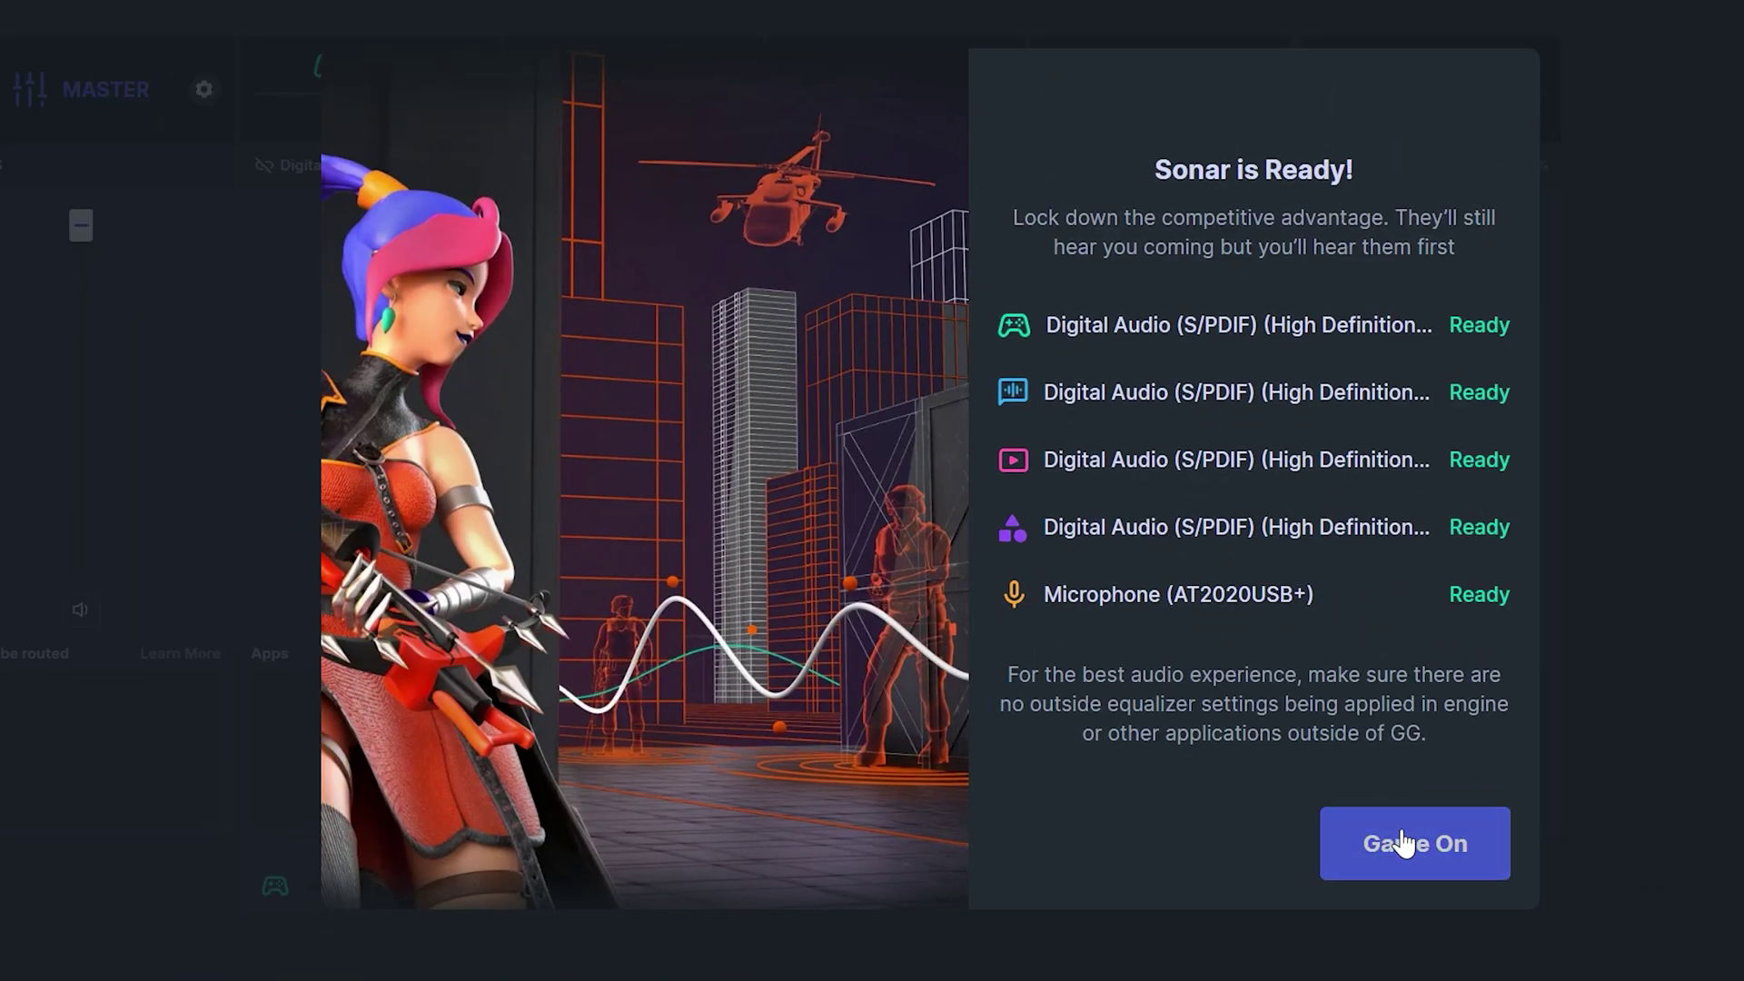
# Step: Turn on Sonar streamer mode and dismiss its introduction
pyautogui.click(1400, 843)
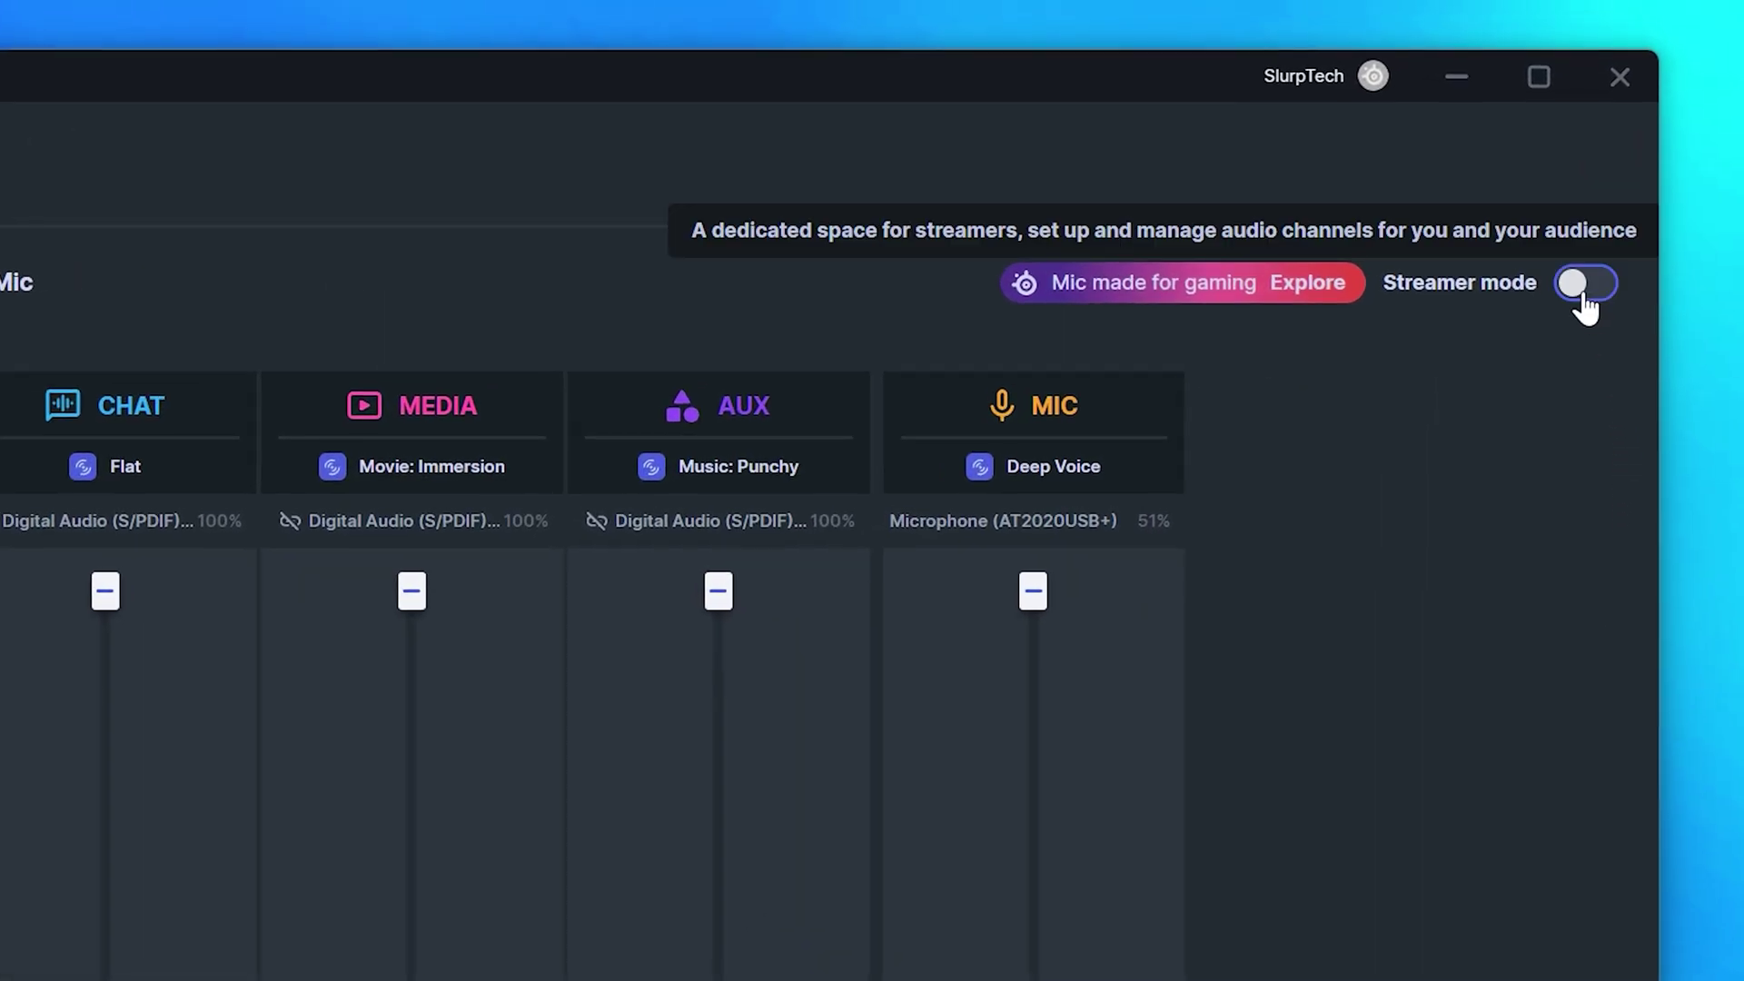
pyautogui.click(1583, 289)
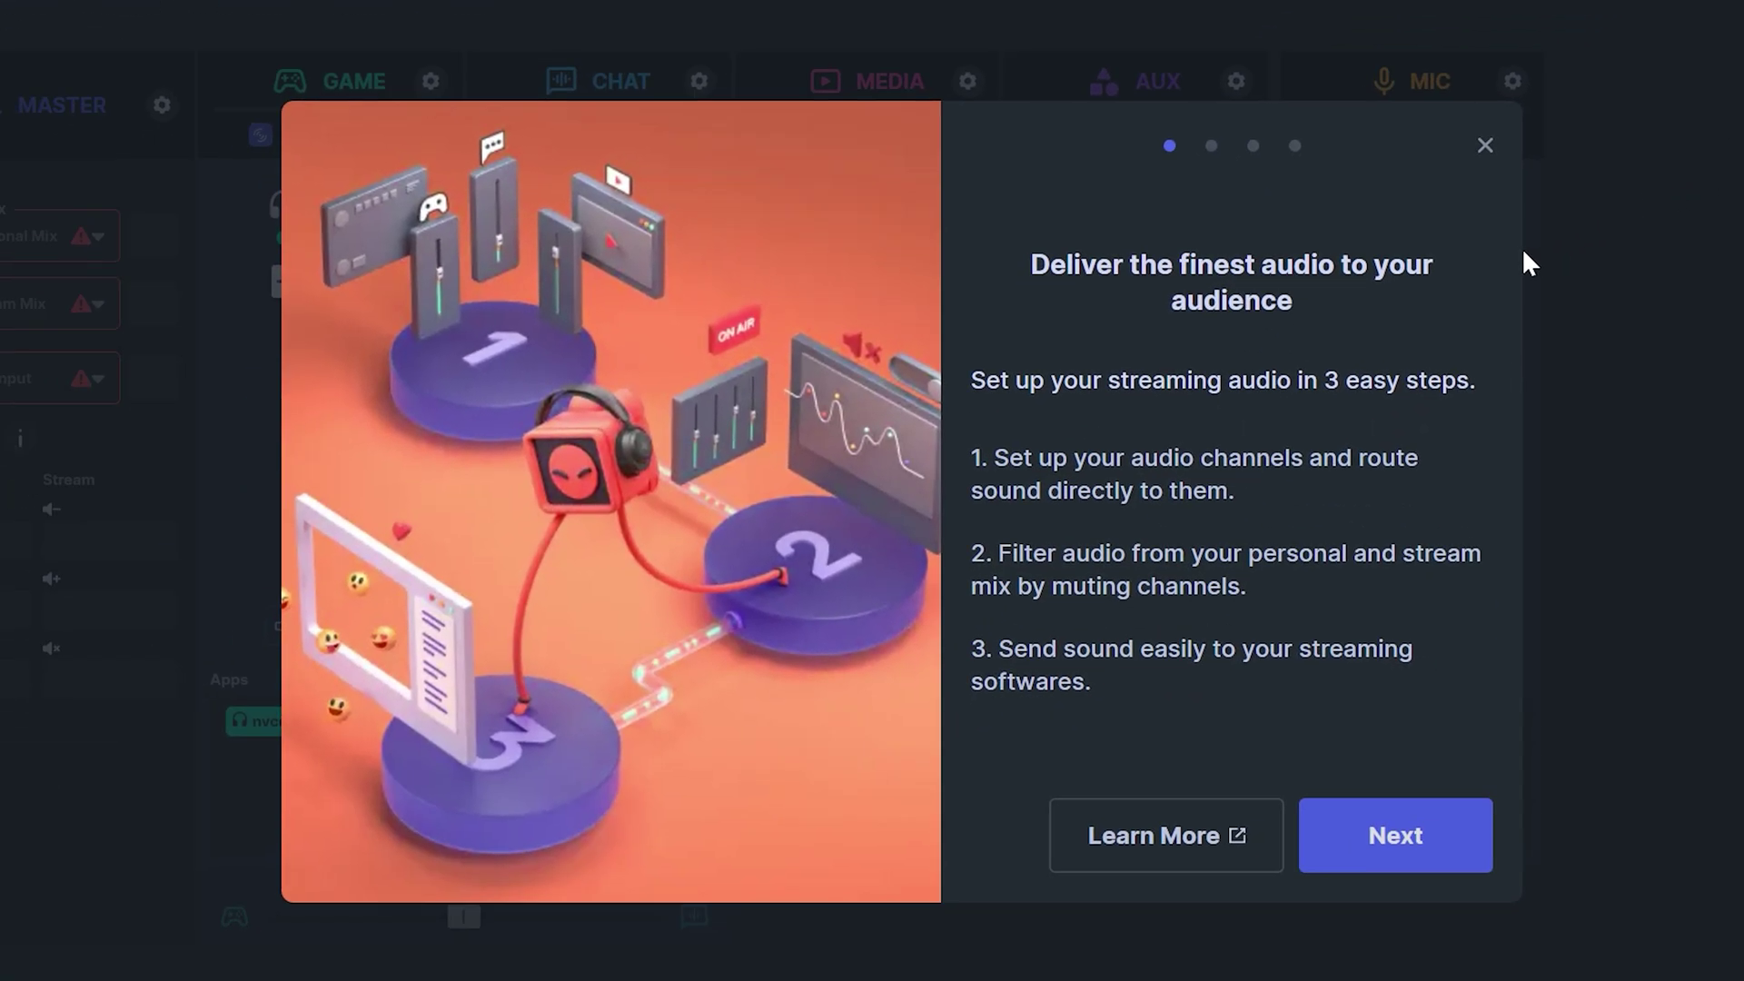
pyautogui.click(1482, 147)
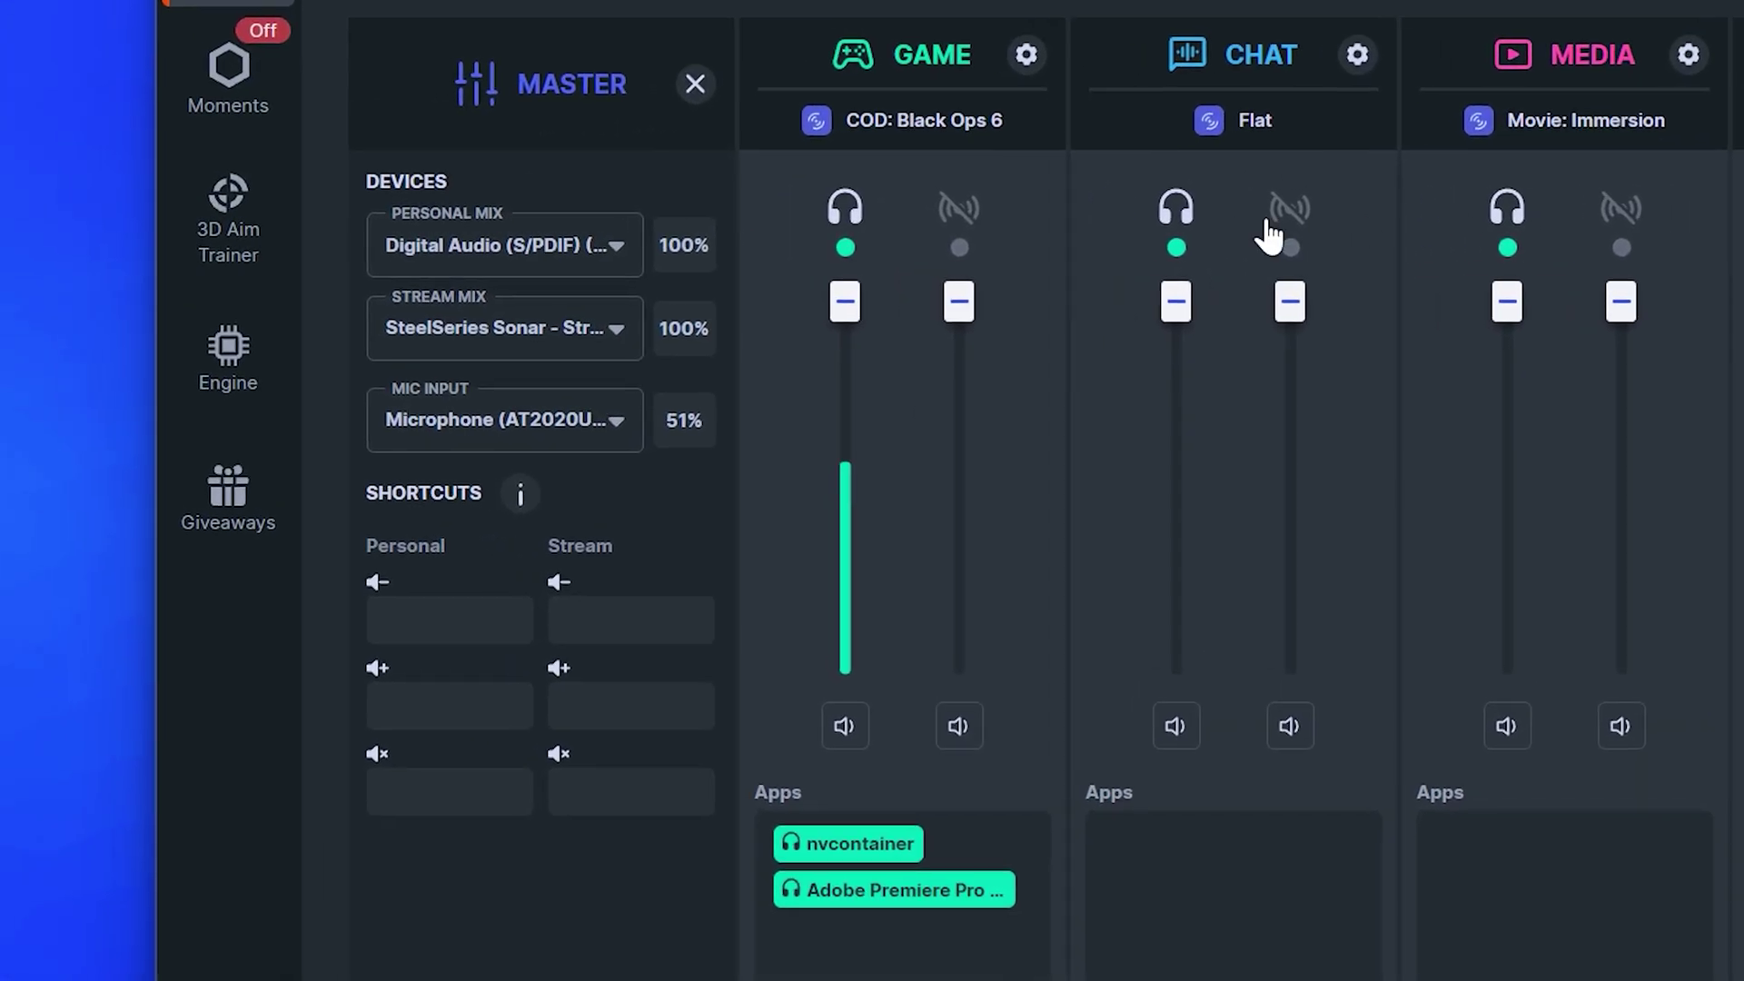
# Step: Set the personal mix to Digital Audio (S/PDIF) and the stream mix to SteelSeries Sonar - Stream
pyautogui.click(485, 255)
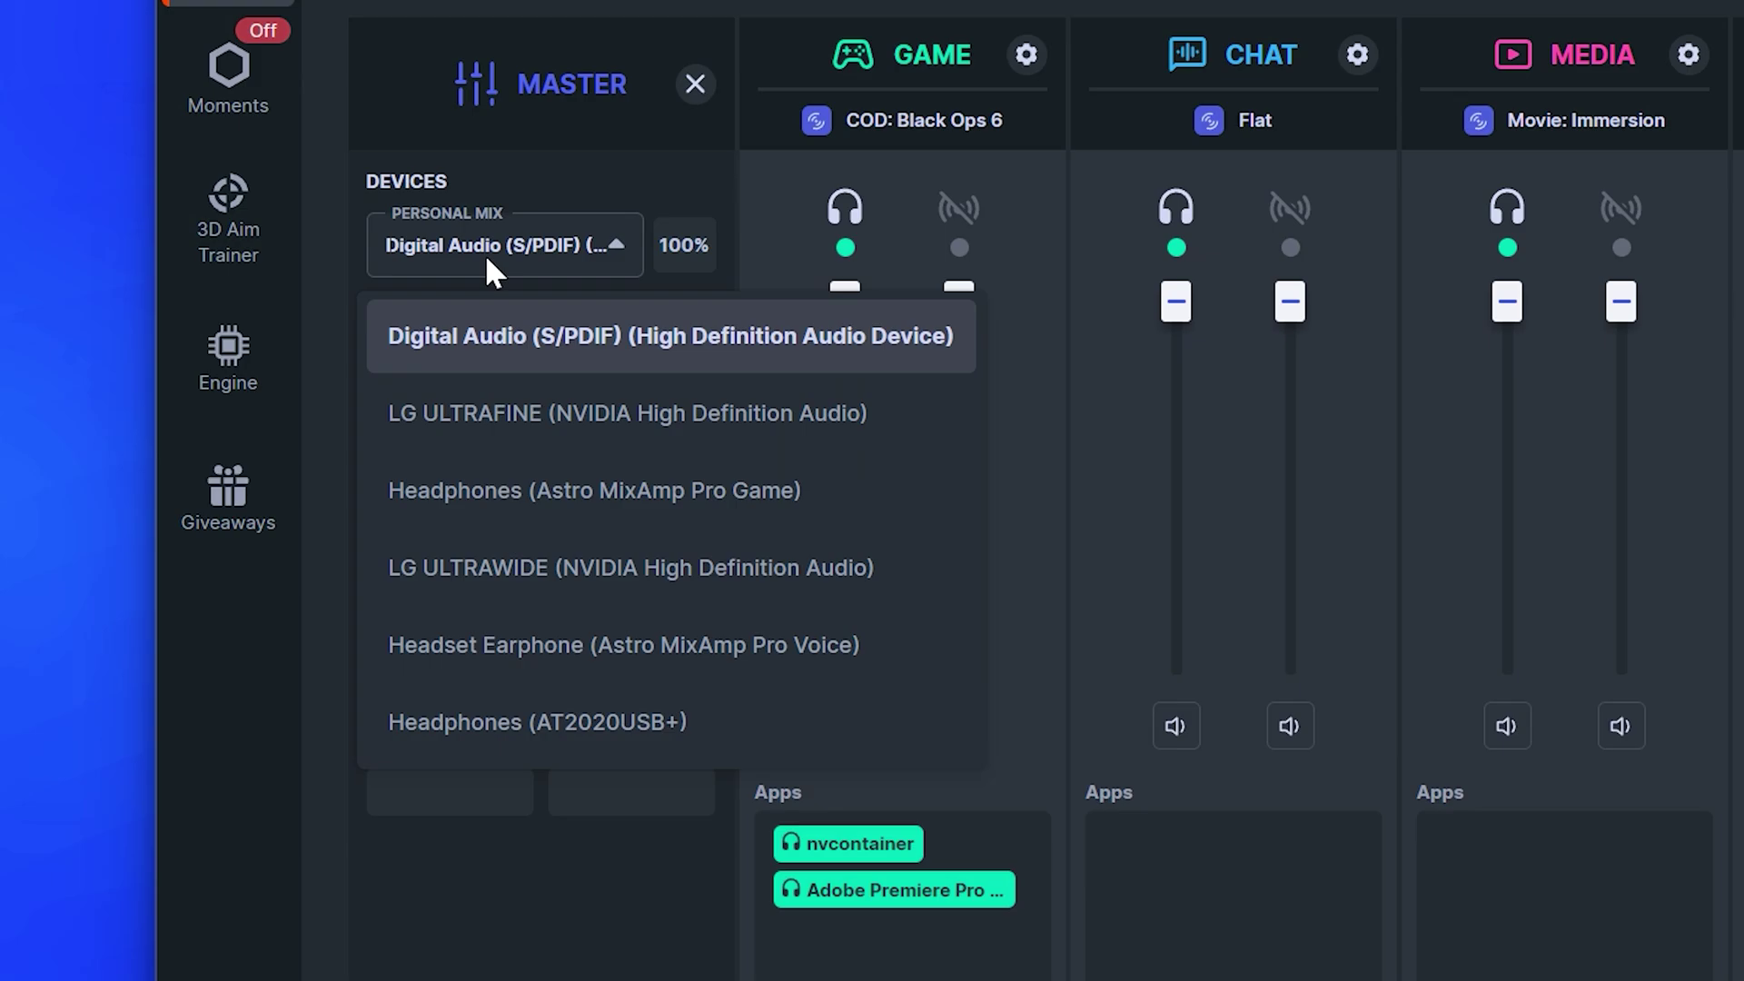
pyautogui.click(487, 345)
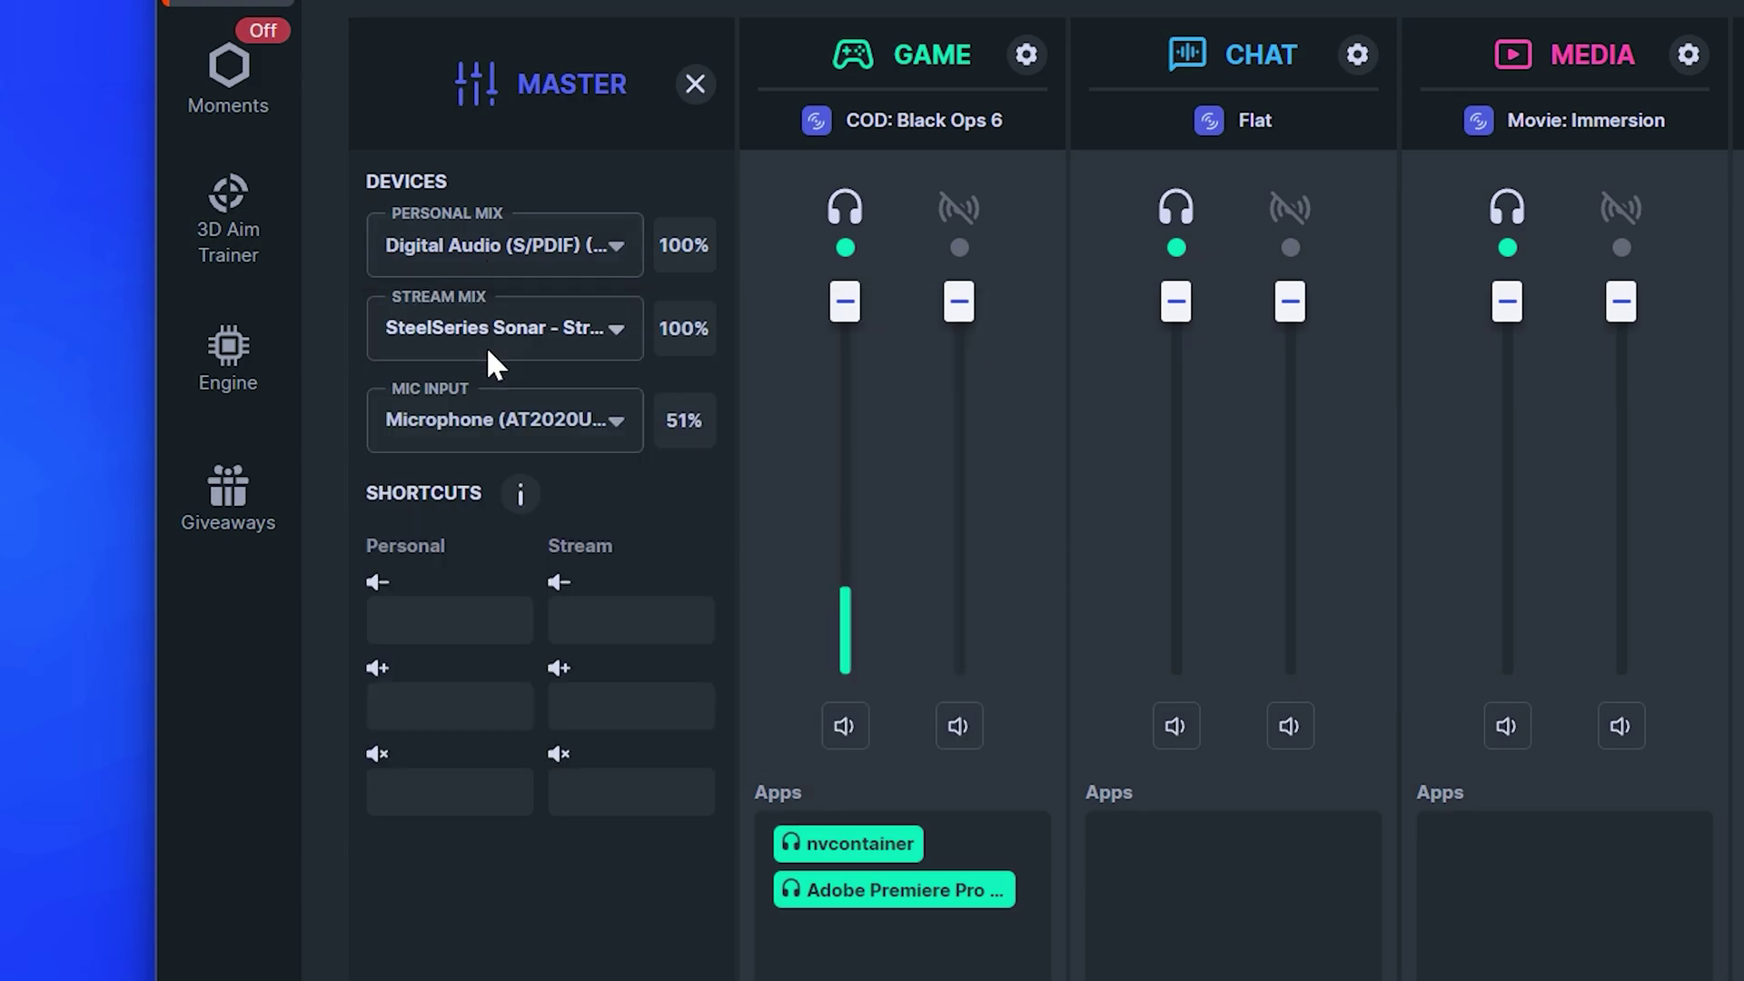
pyautogui.click(487, 347)
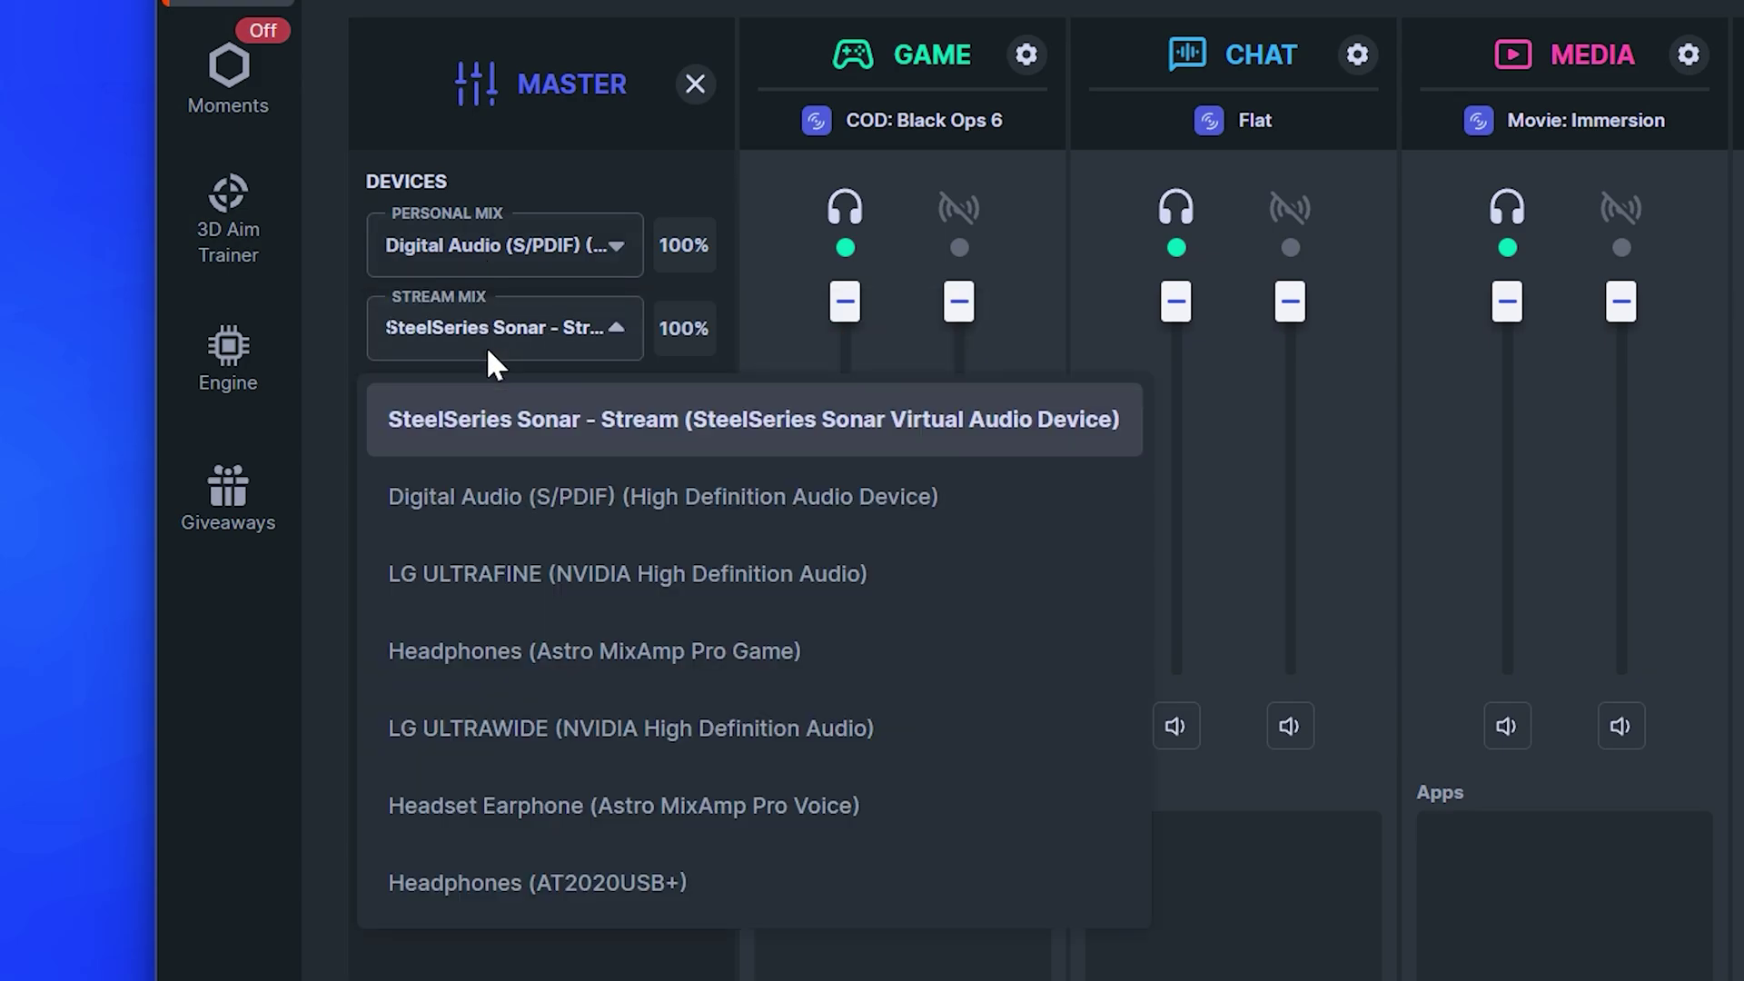
pyautogui.click(511, 437)
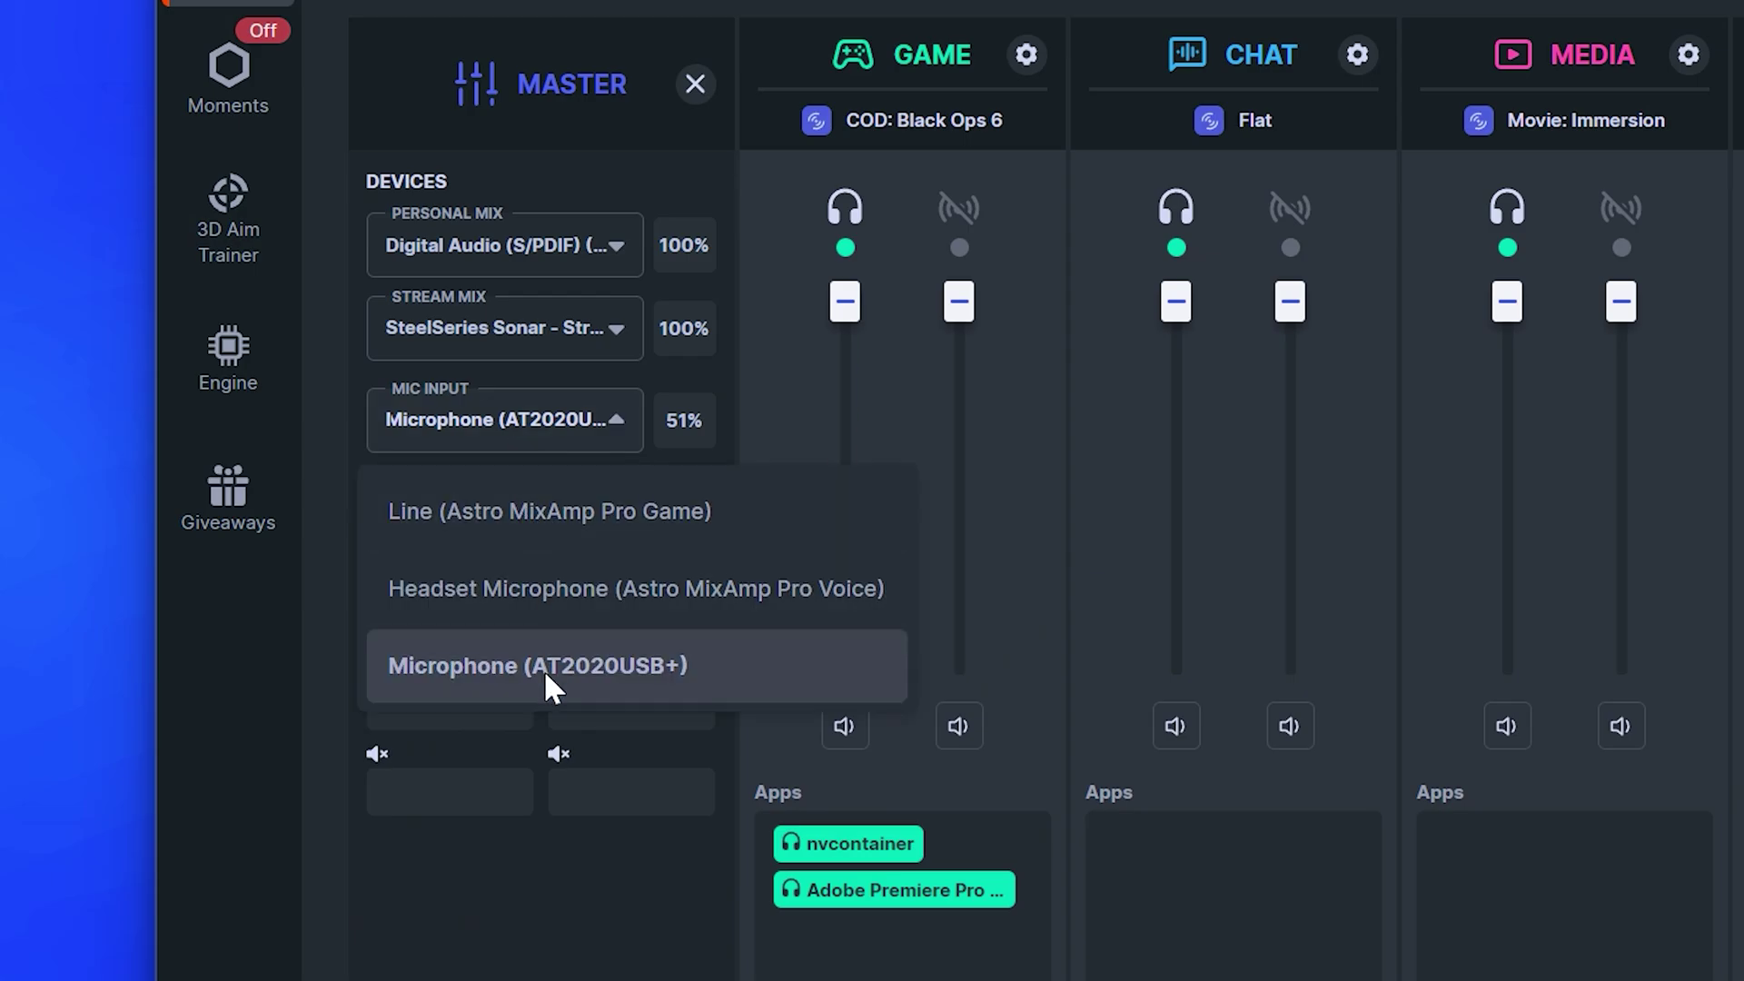
# Step: Keep Microphone (AT2020USB+) as mic input, then play the Swipe sound effect in Media Player
pyautogui.click(544, 668)
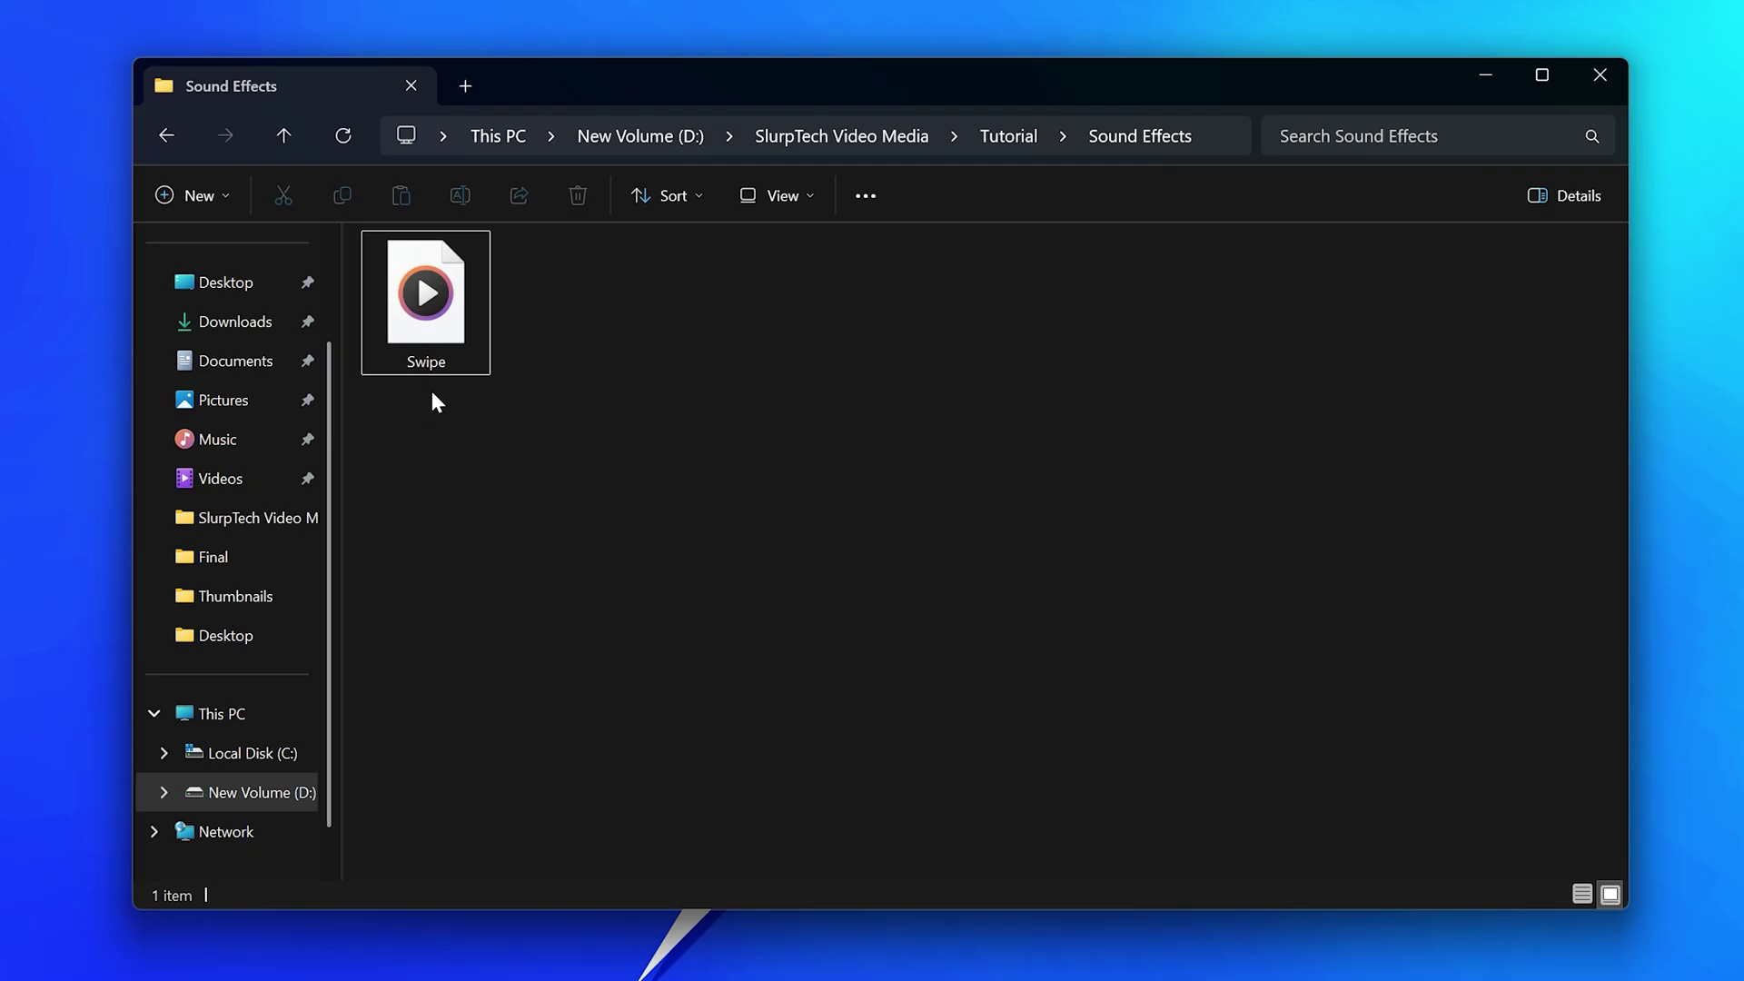
pyautogui.doubleClick(447, 330)
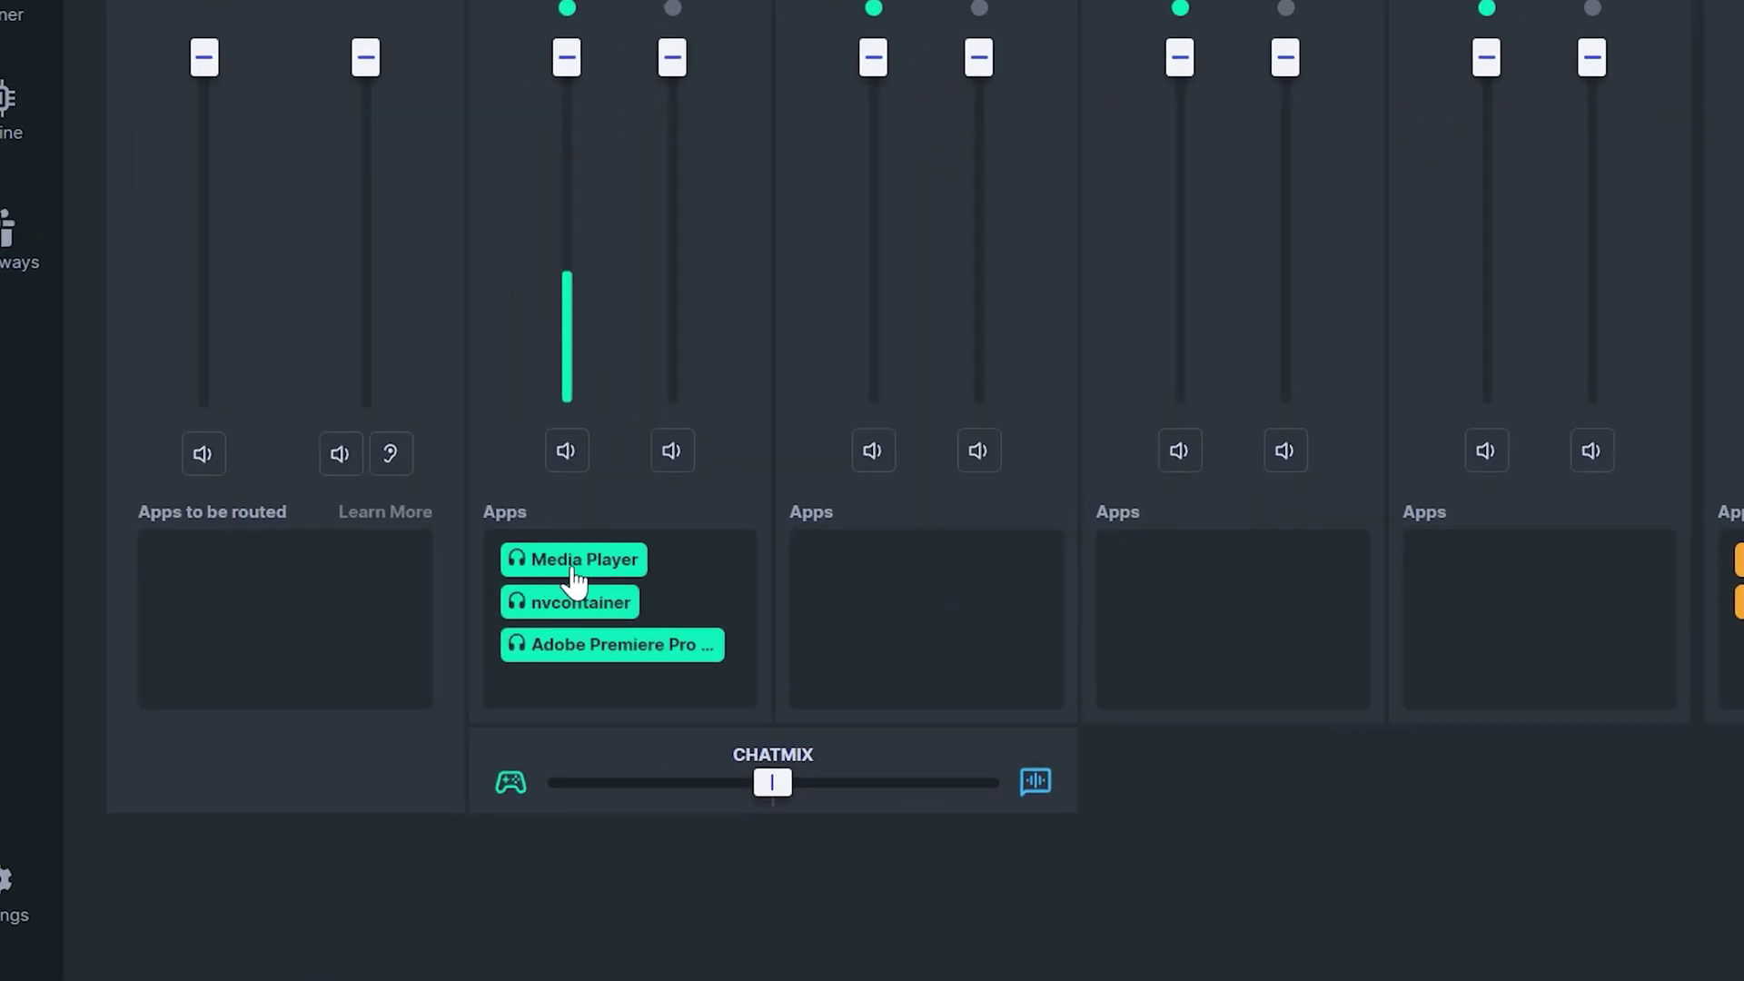
# Step: Move the Media Player app from the Game channel into the Media channel
pyautogui.moveTo(566, 579); pyautogui.dragTo(1036, 777)
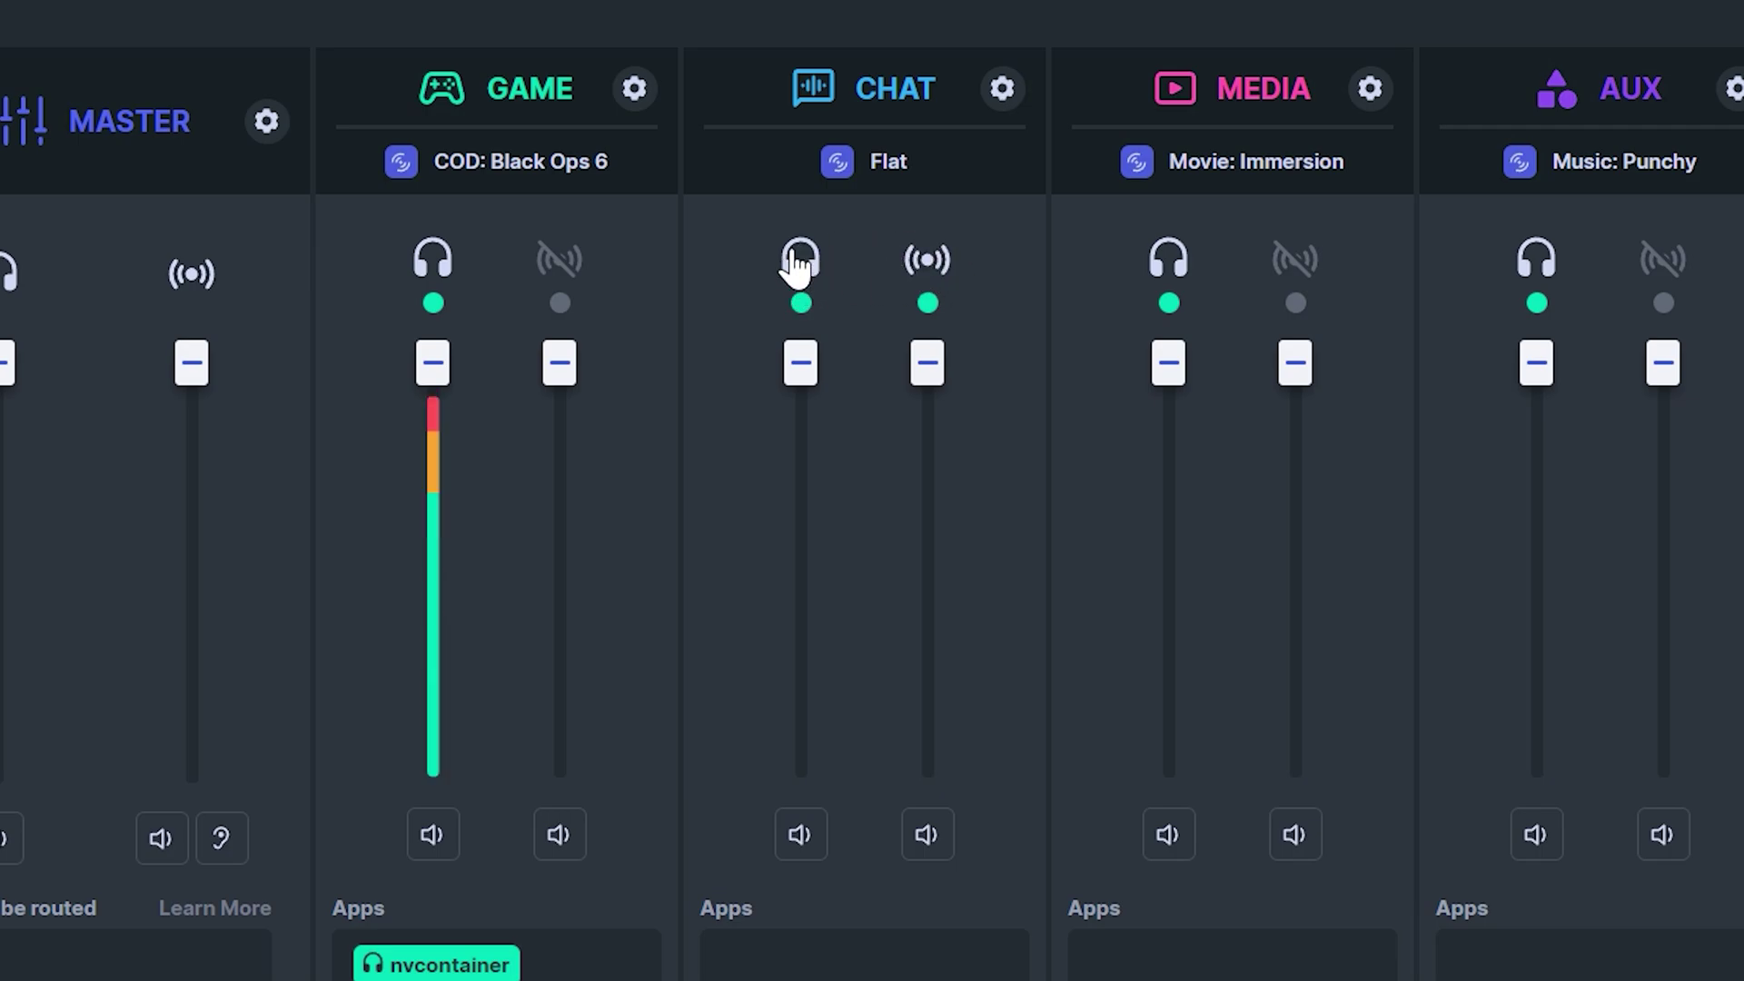
# Step: Drop Chat from the stream, send Media to headphones and stream at 100%, and pick Warzone's microphone
pyautogui.click(929, 274)
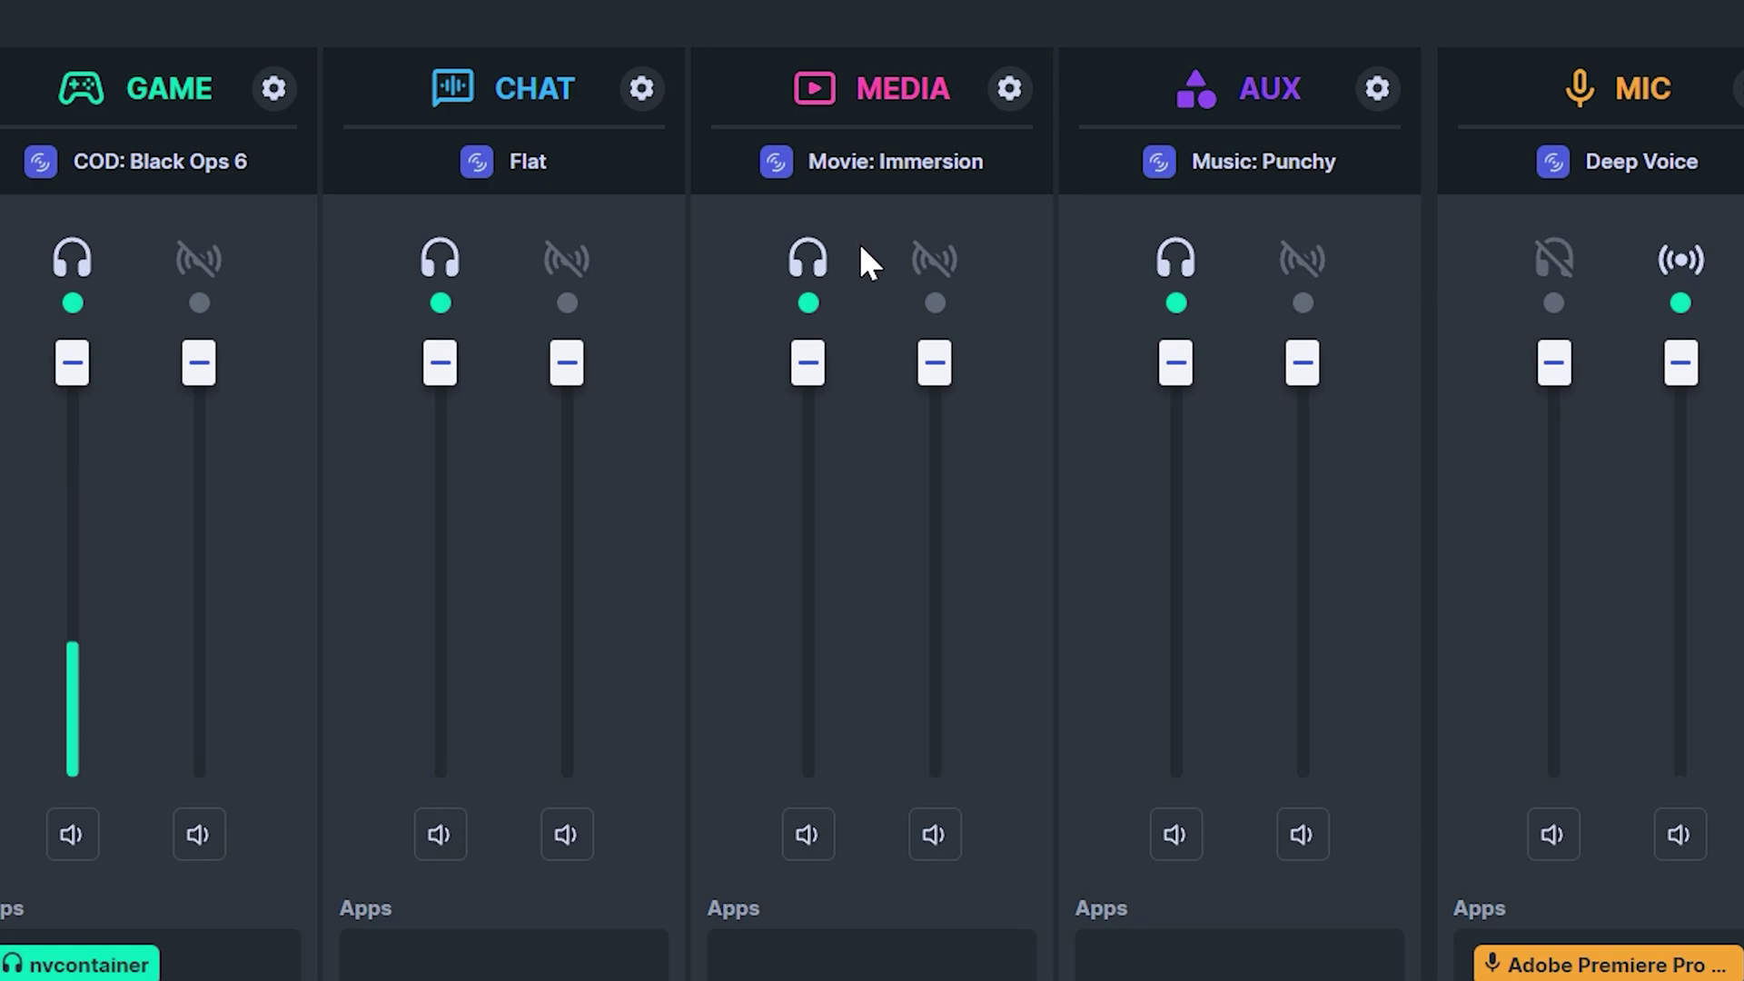
pyautogui.click(935, 269)
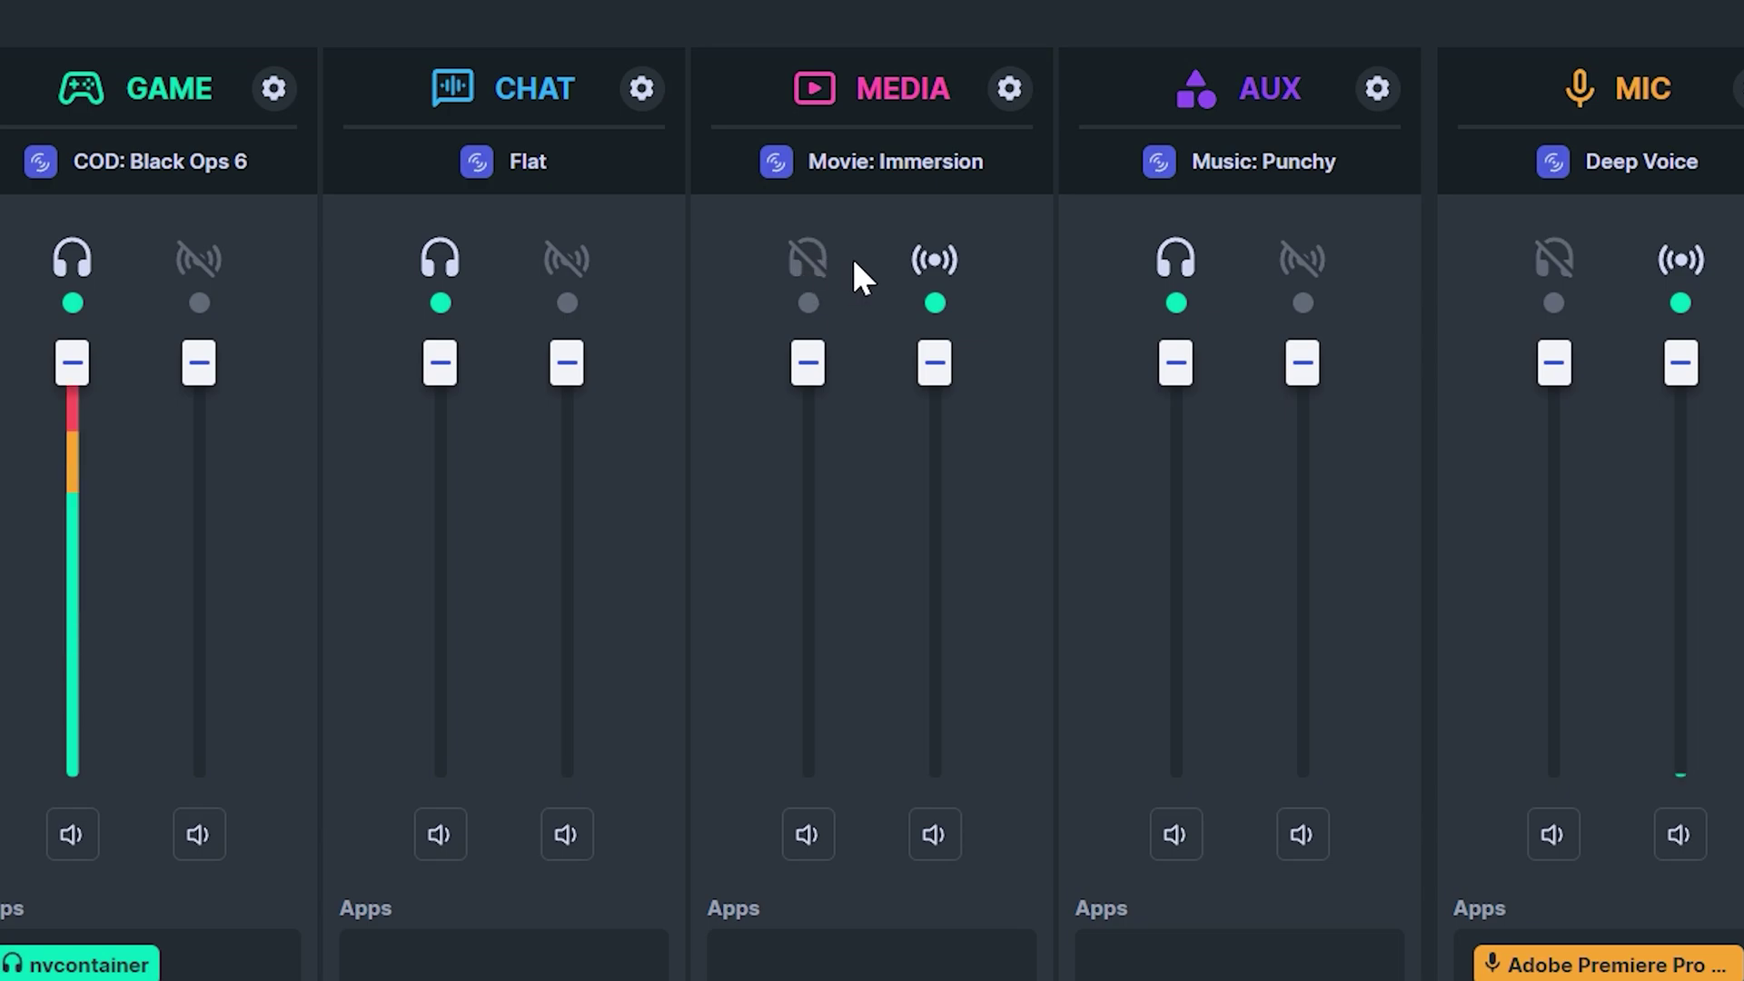
pyautogui.click(810, 260)
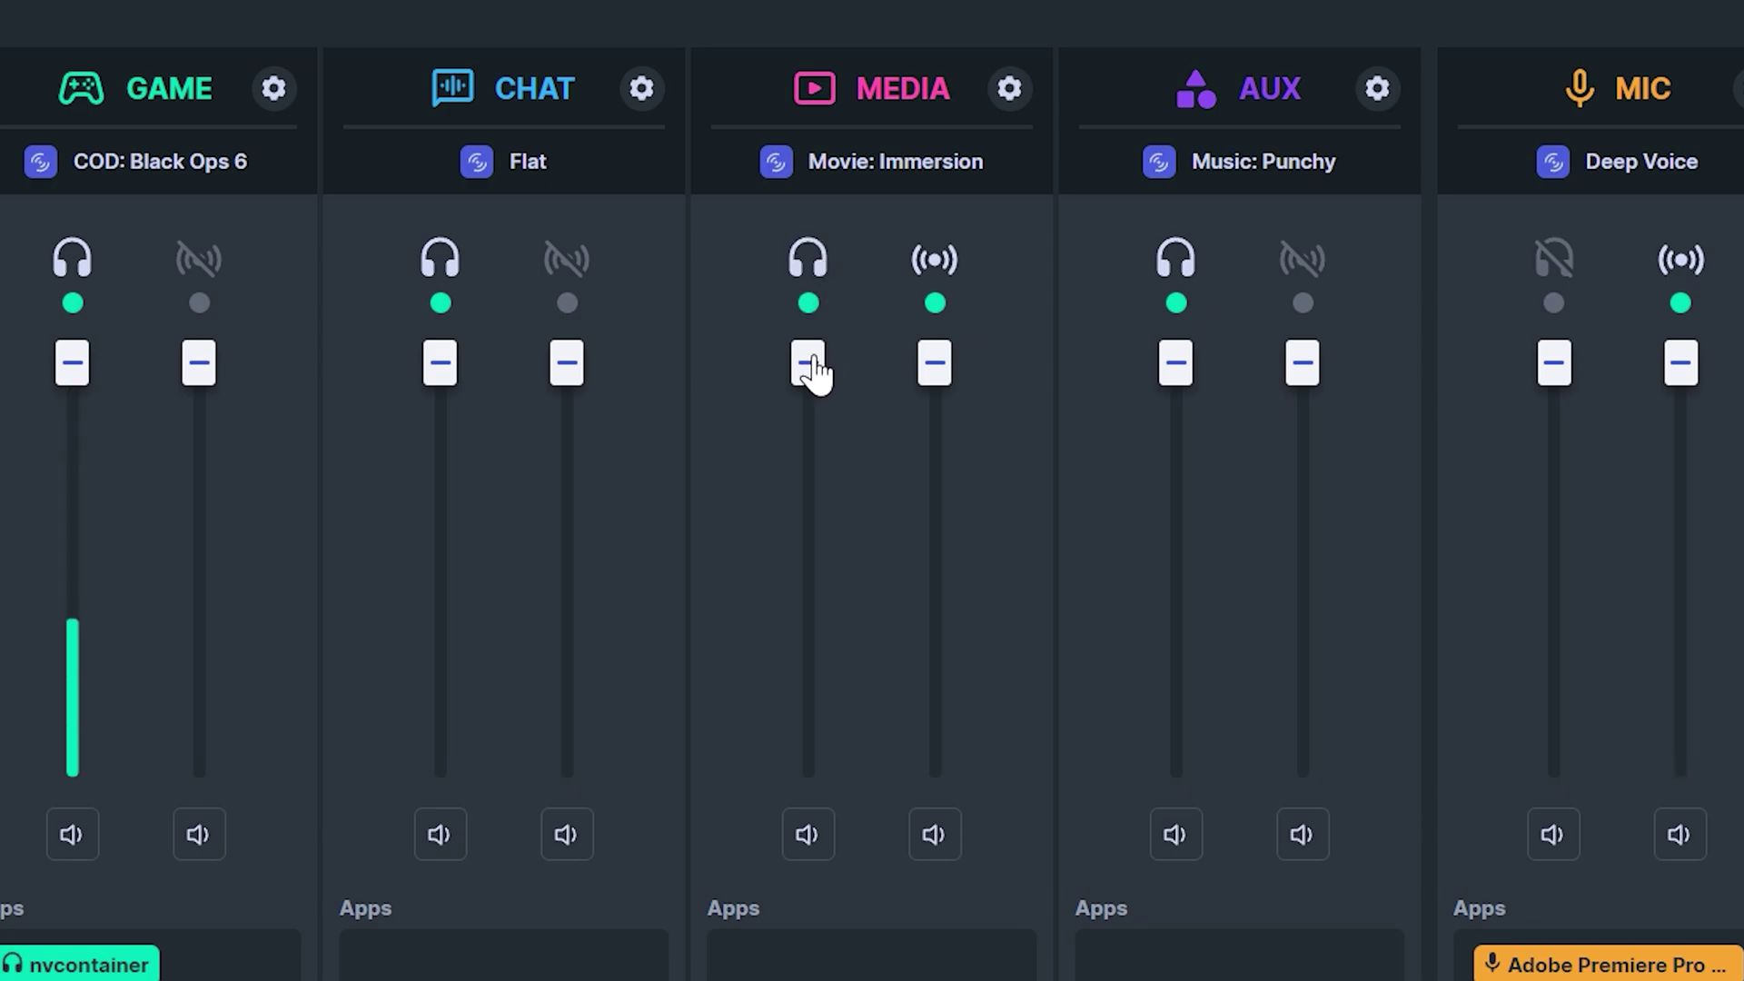
pyautogui.moveTo(813, 372)
pyautogui.mouseDown()
pyautogui.moveTo(805, 486)
pyautogui.moveTo(808, 358)
pyautogui.mouseUp()
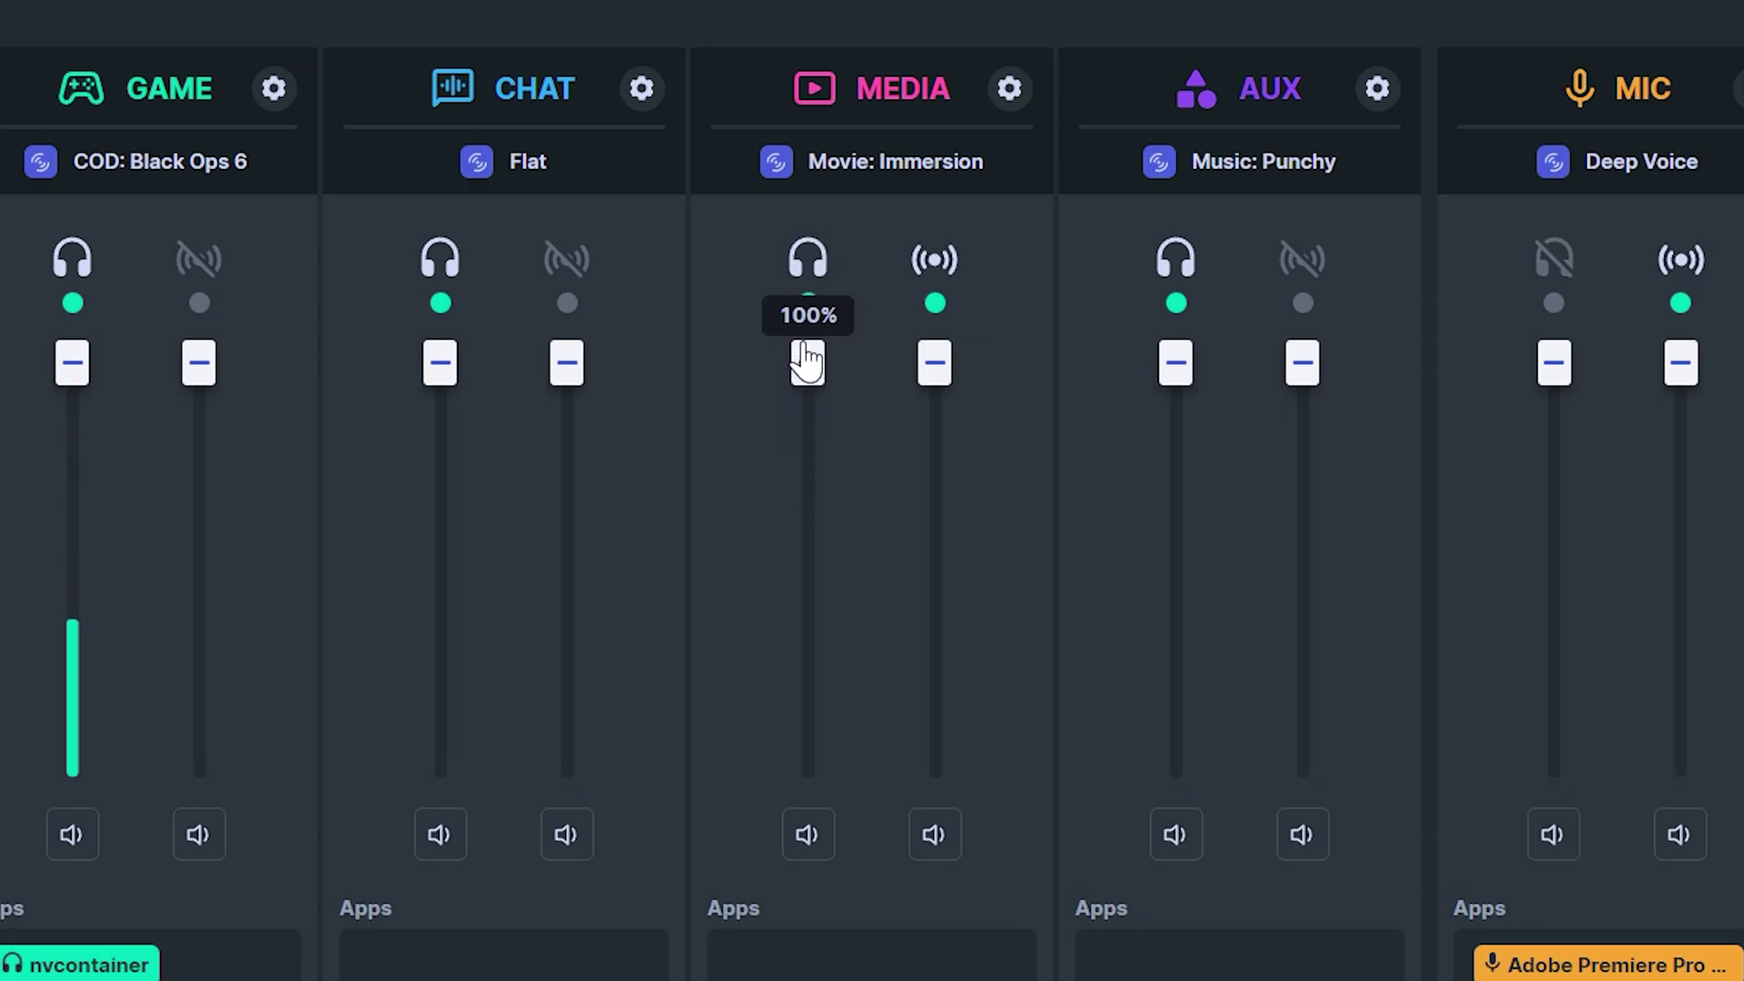
pyautogui.moveTo(936, 362)
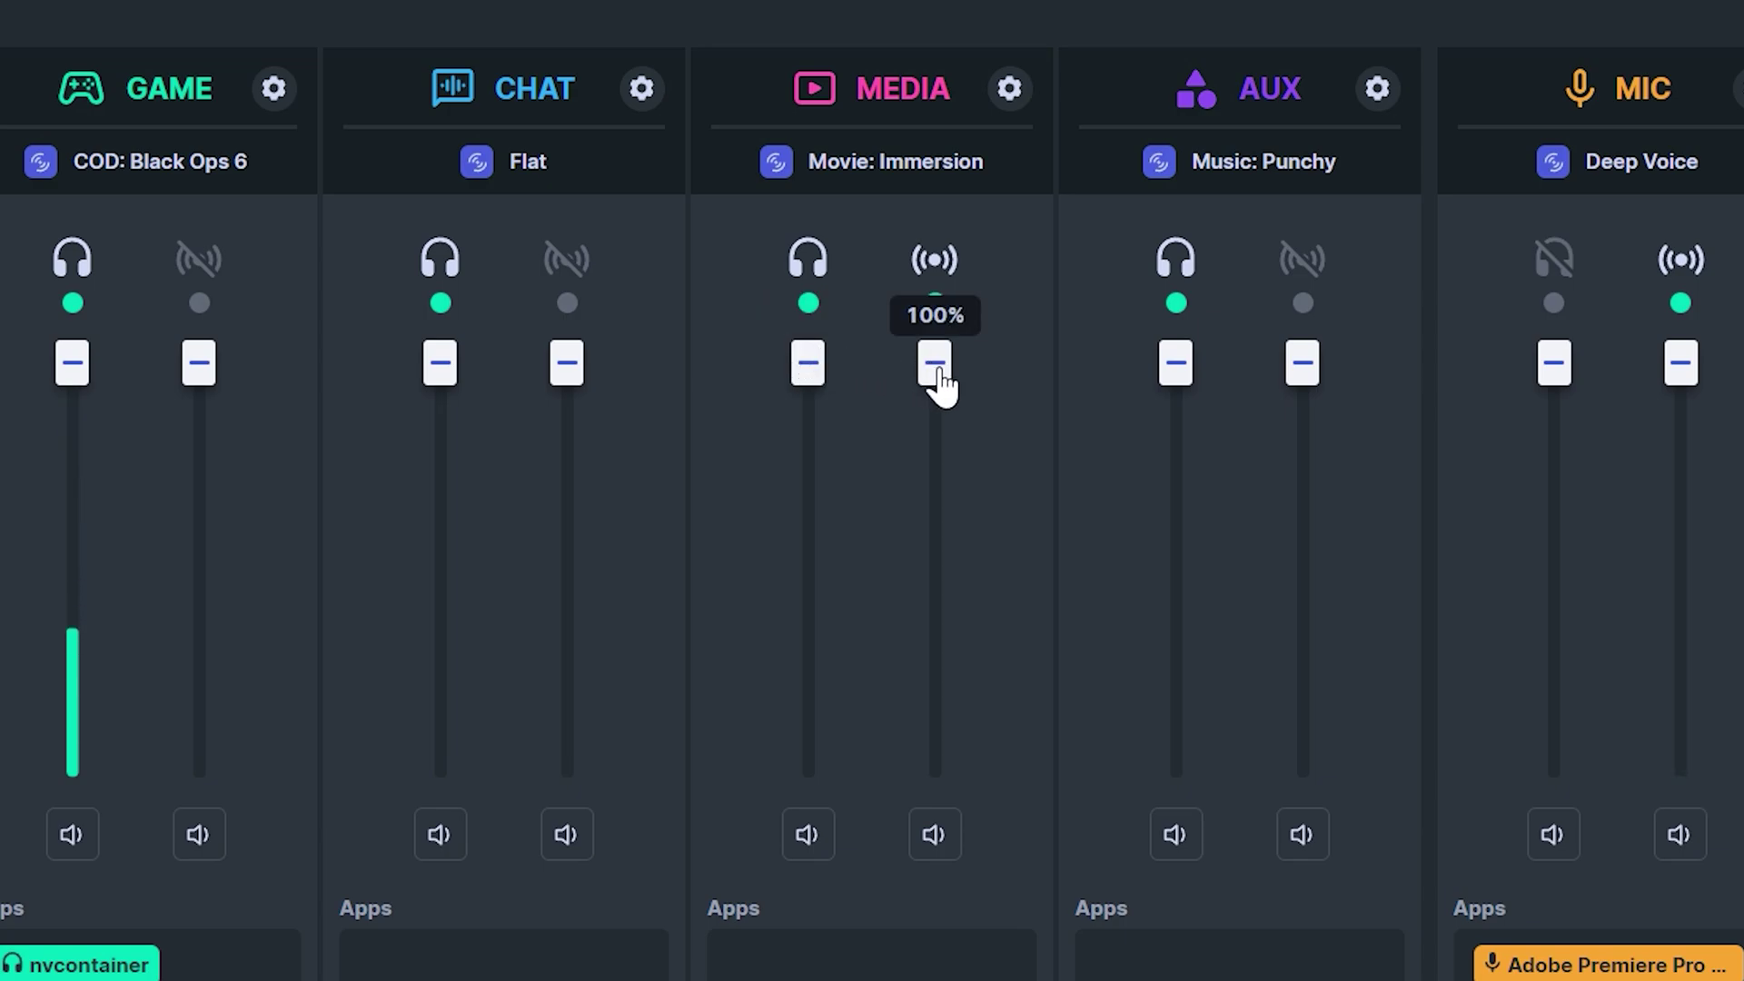
pyautogui.moveTo(938, 371)
pyautogui.mouseDown()
pyautogui.moveTo(935, 478)
pyautogui.moveTo(935, 367)
pyautogui.mouseUp()
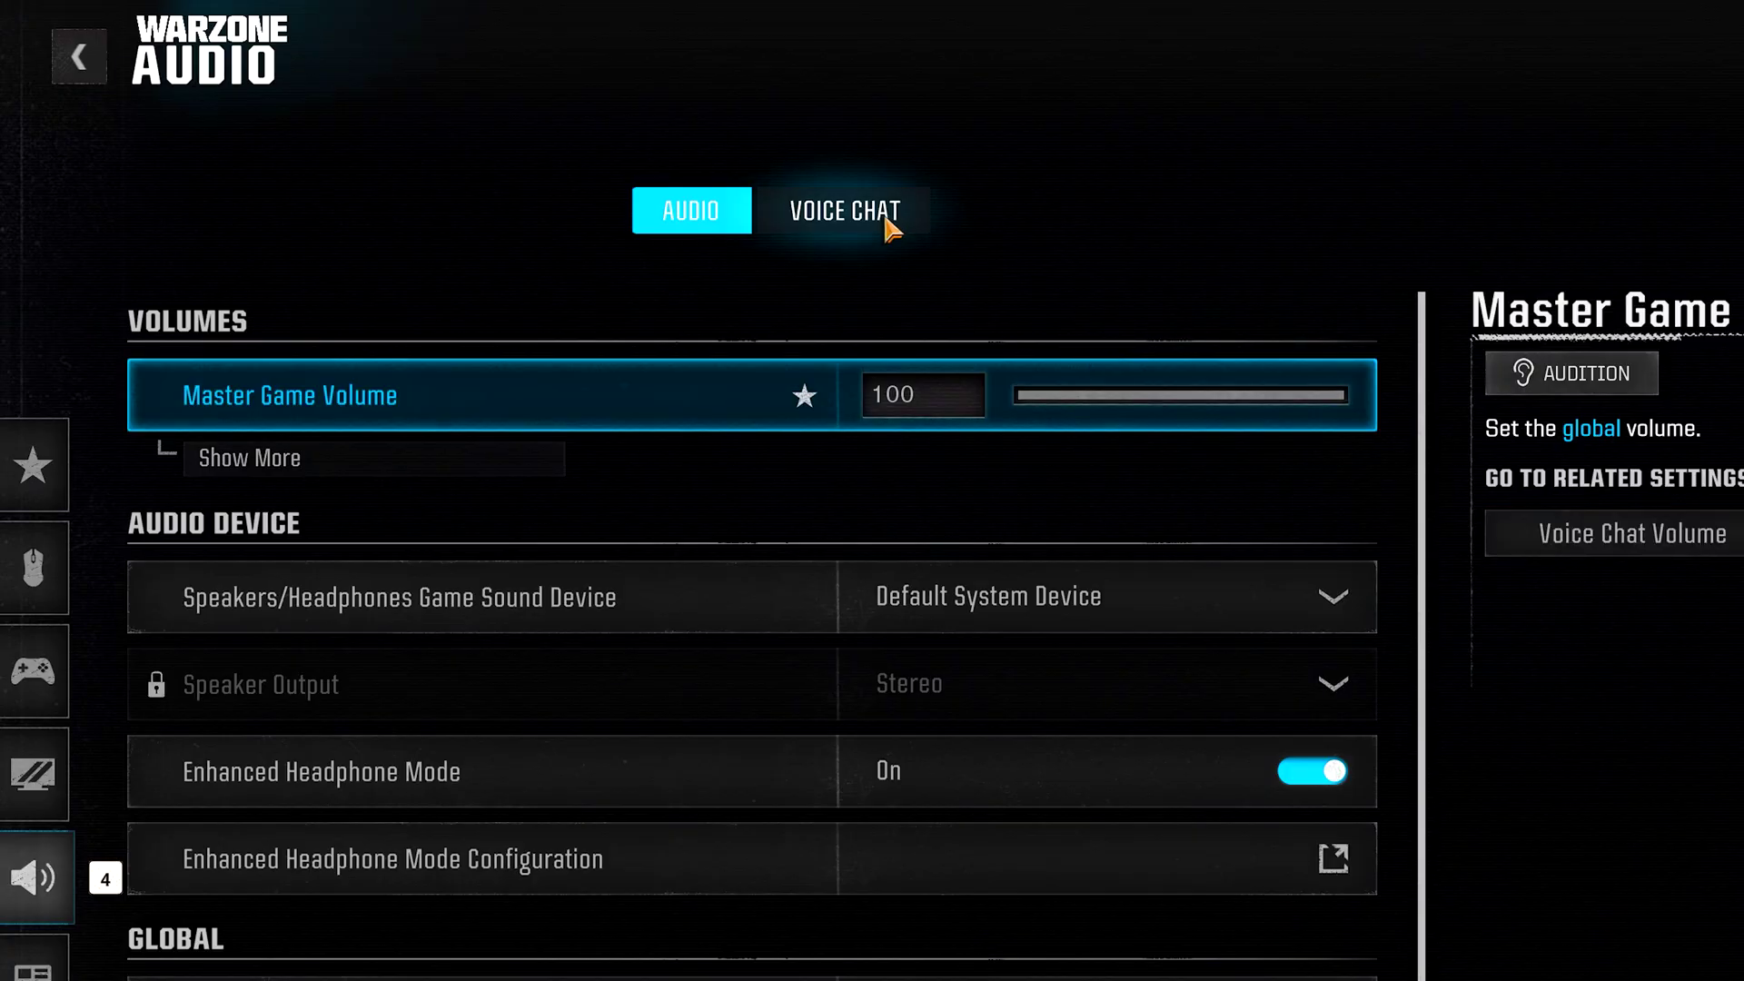
pyautogui.click(879, 219)
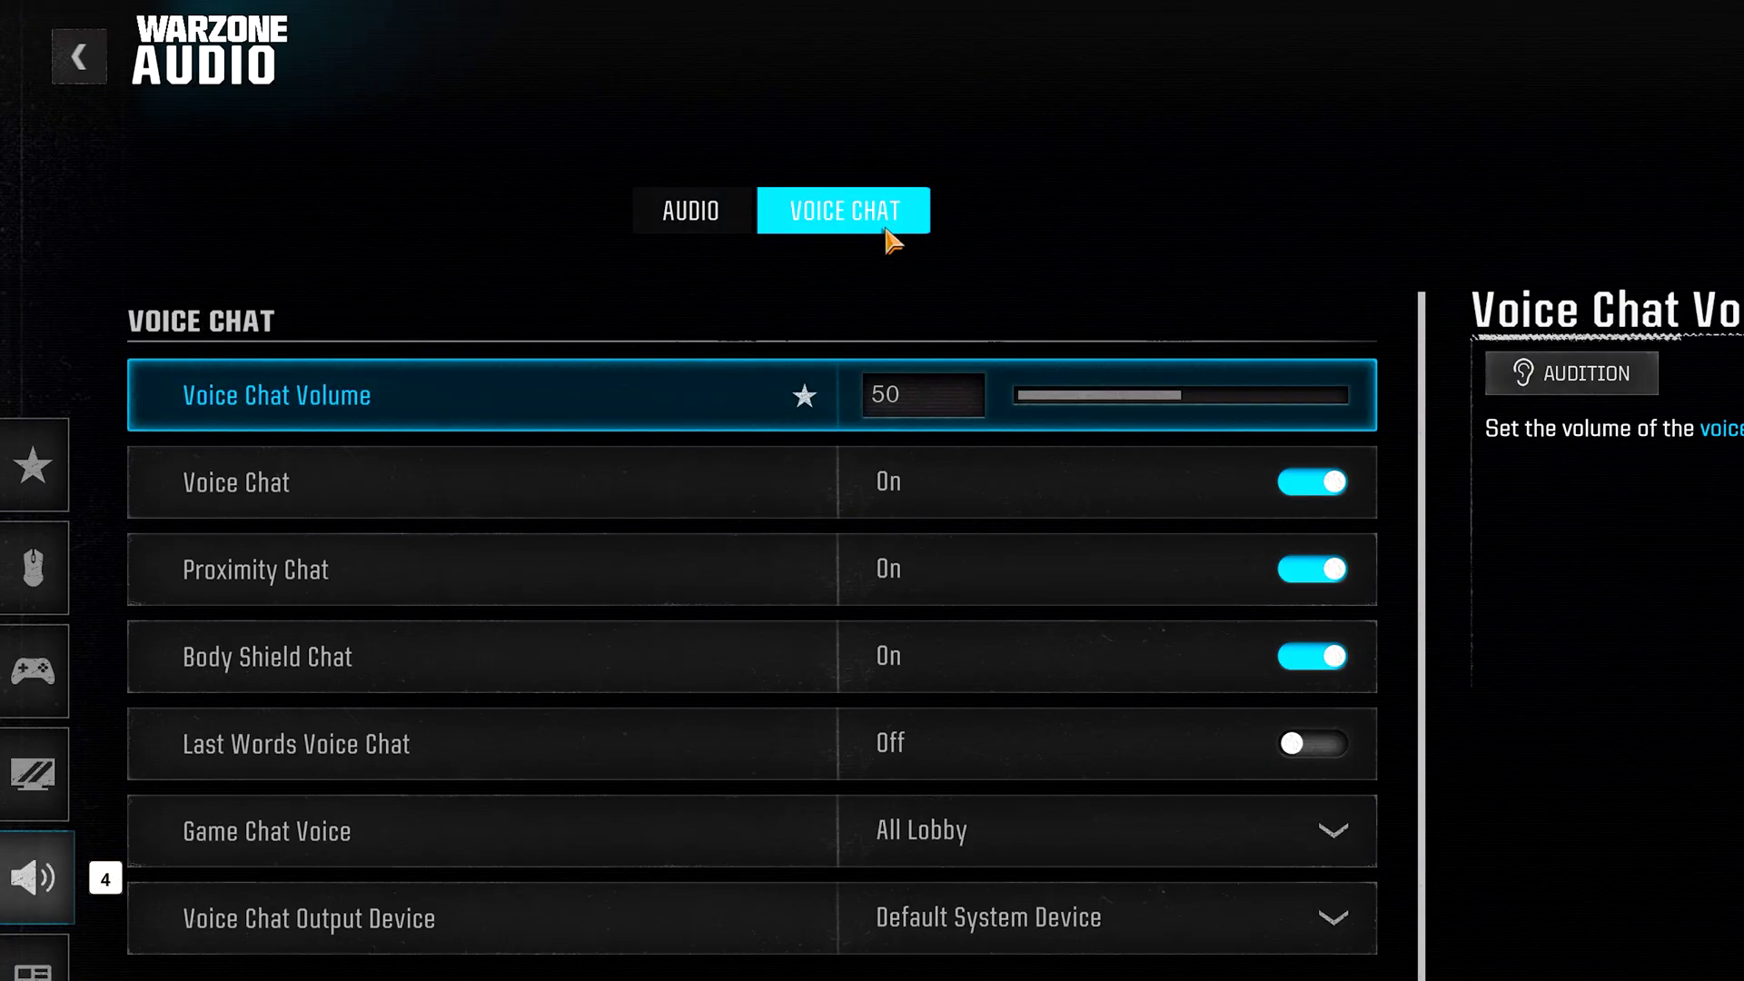
pyautogui.scroll(-5, 887, 242)
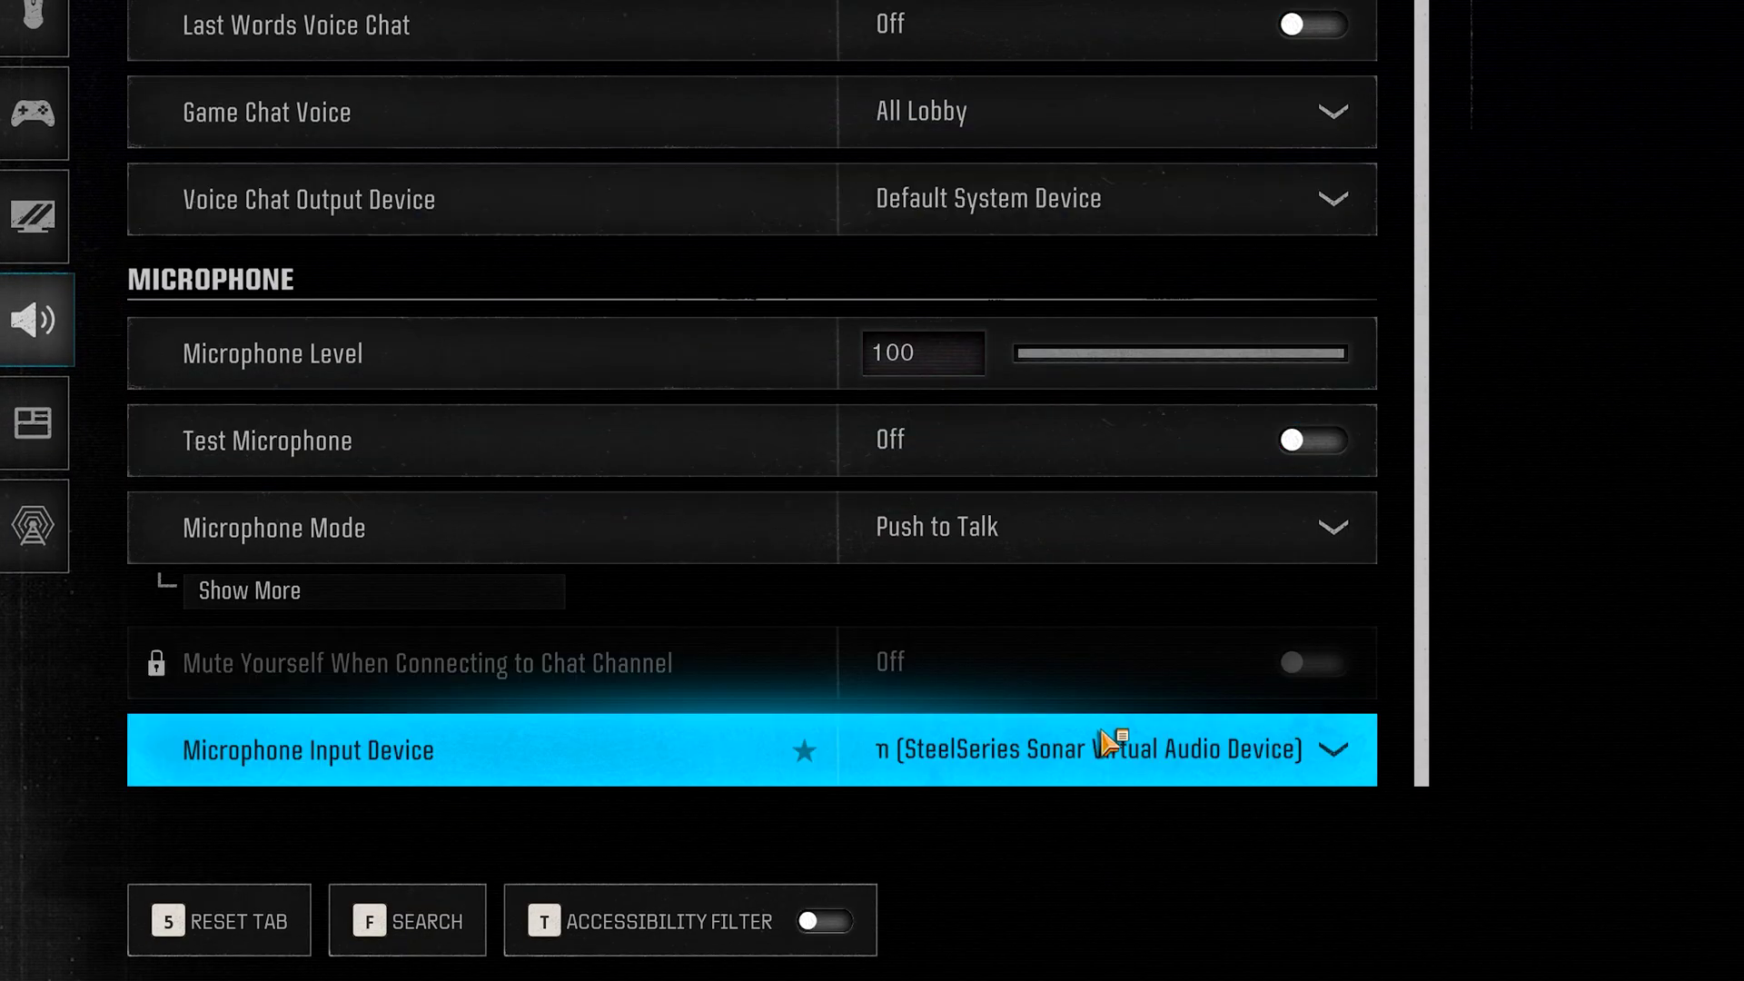
pyautogui.click(1105, 743)
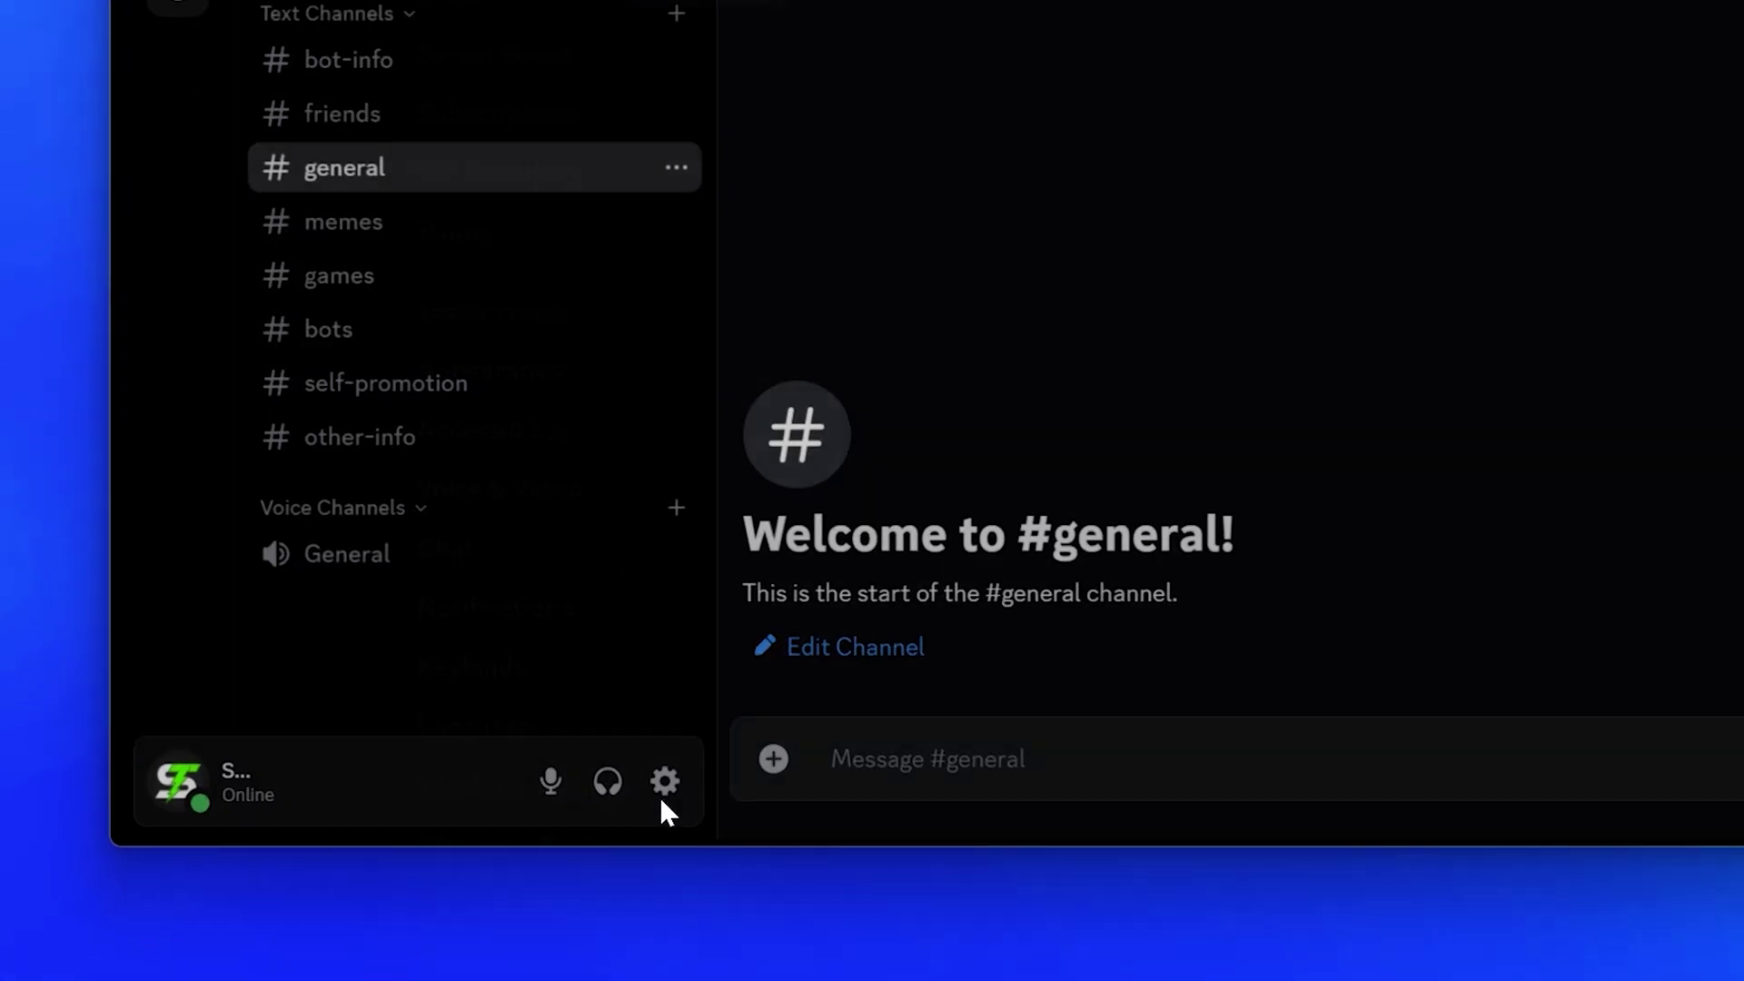
# Step: Set Discord's input to Sonar Stream, disable automatic sensitivity, and drag the threshold to minimum
pyautogui.click(660, 802)
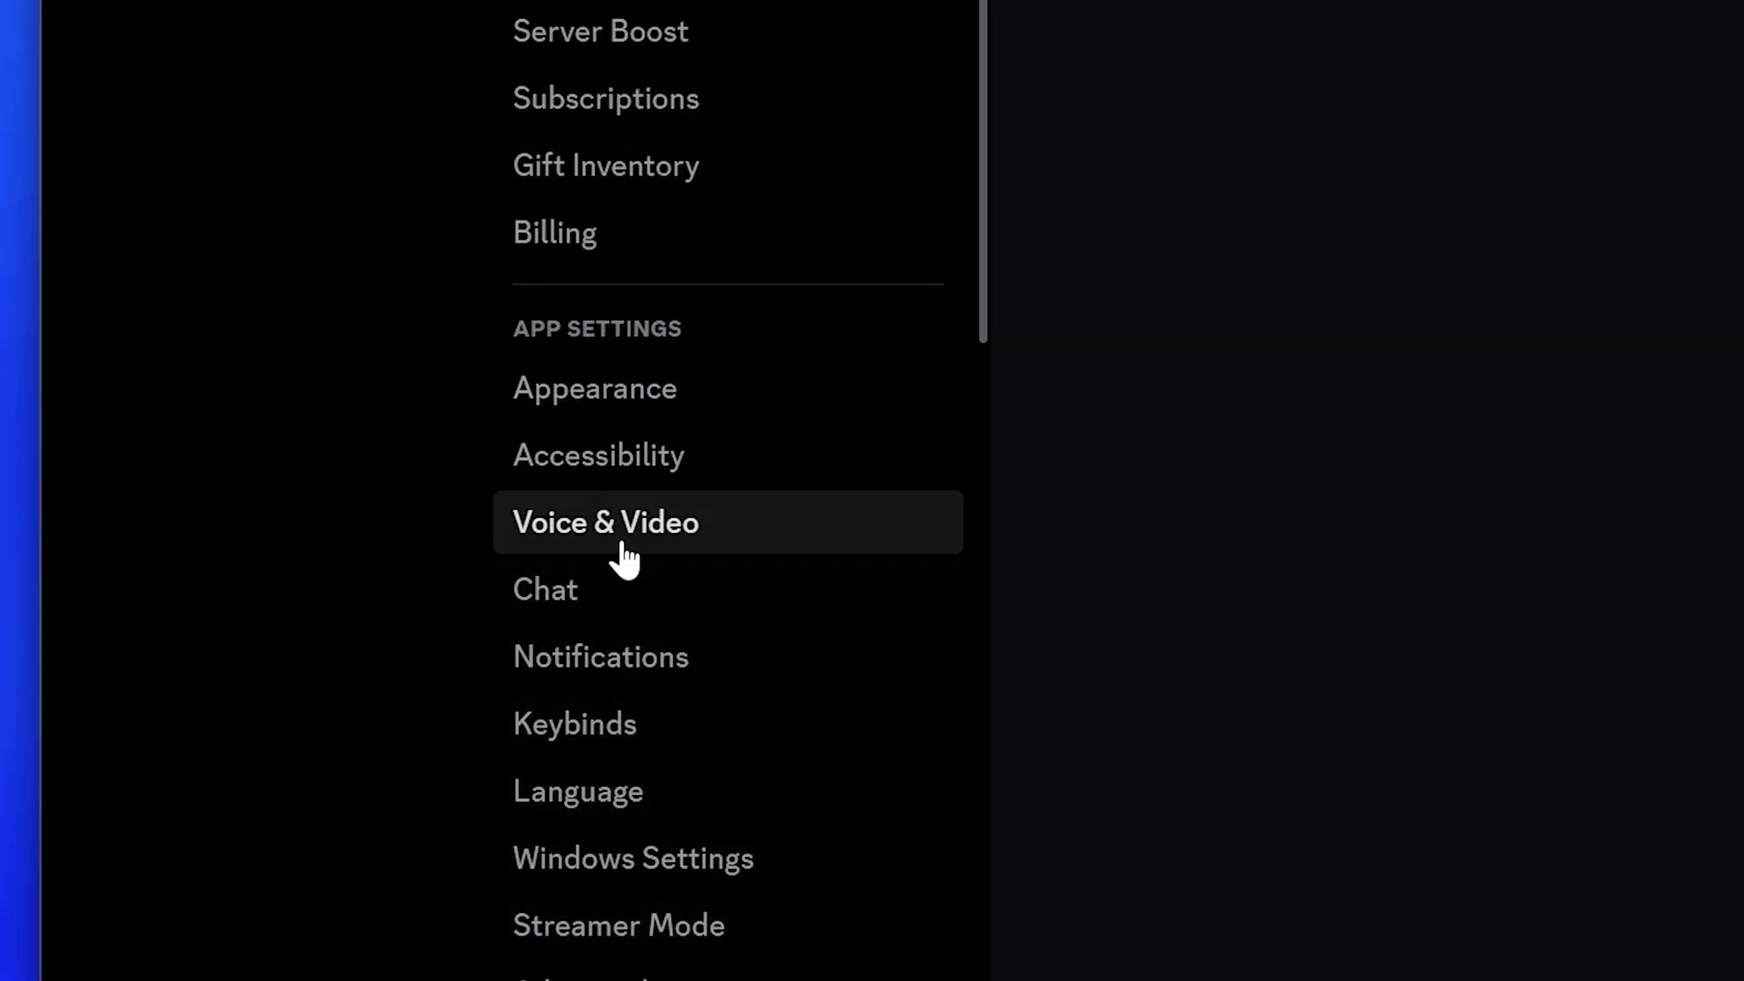
pyautogui.click(623, 556)
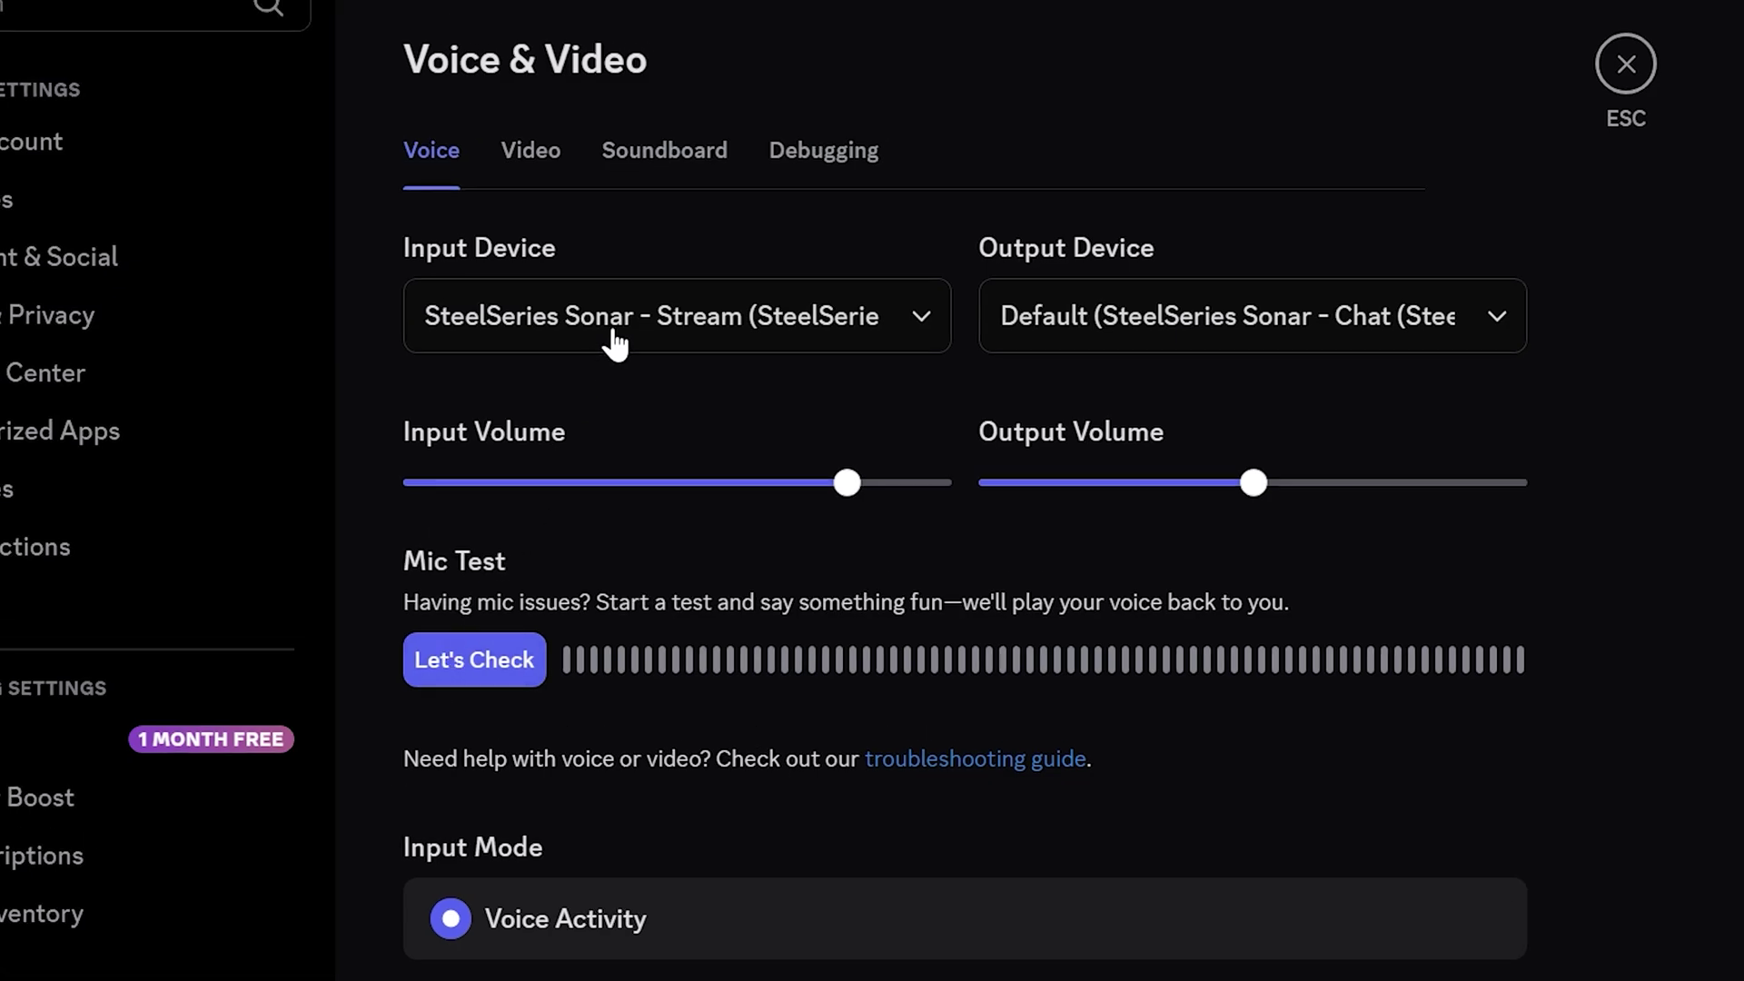
pyautogui.click(613, 343)
pyautogui.click(655, 763)
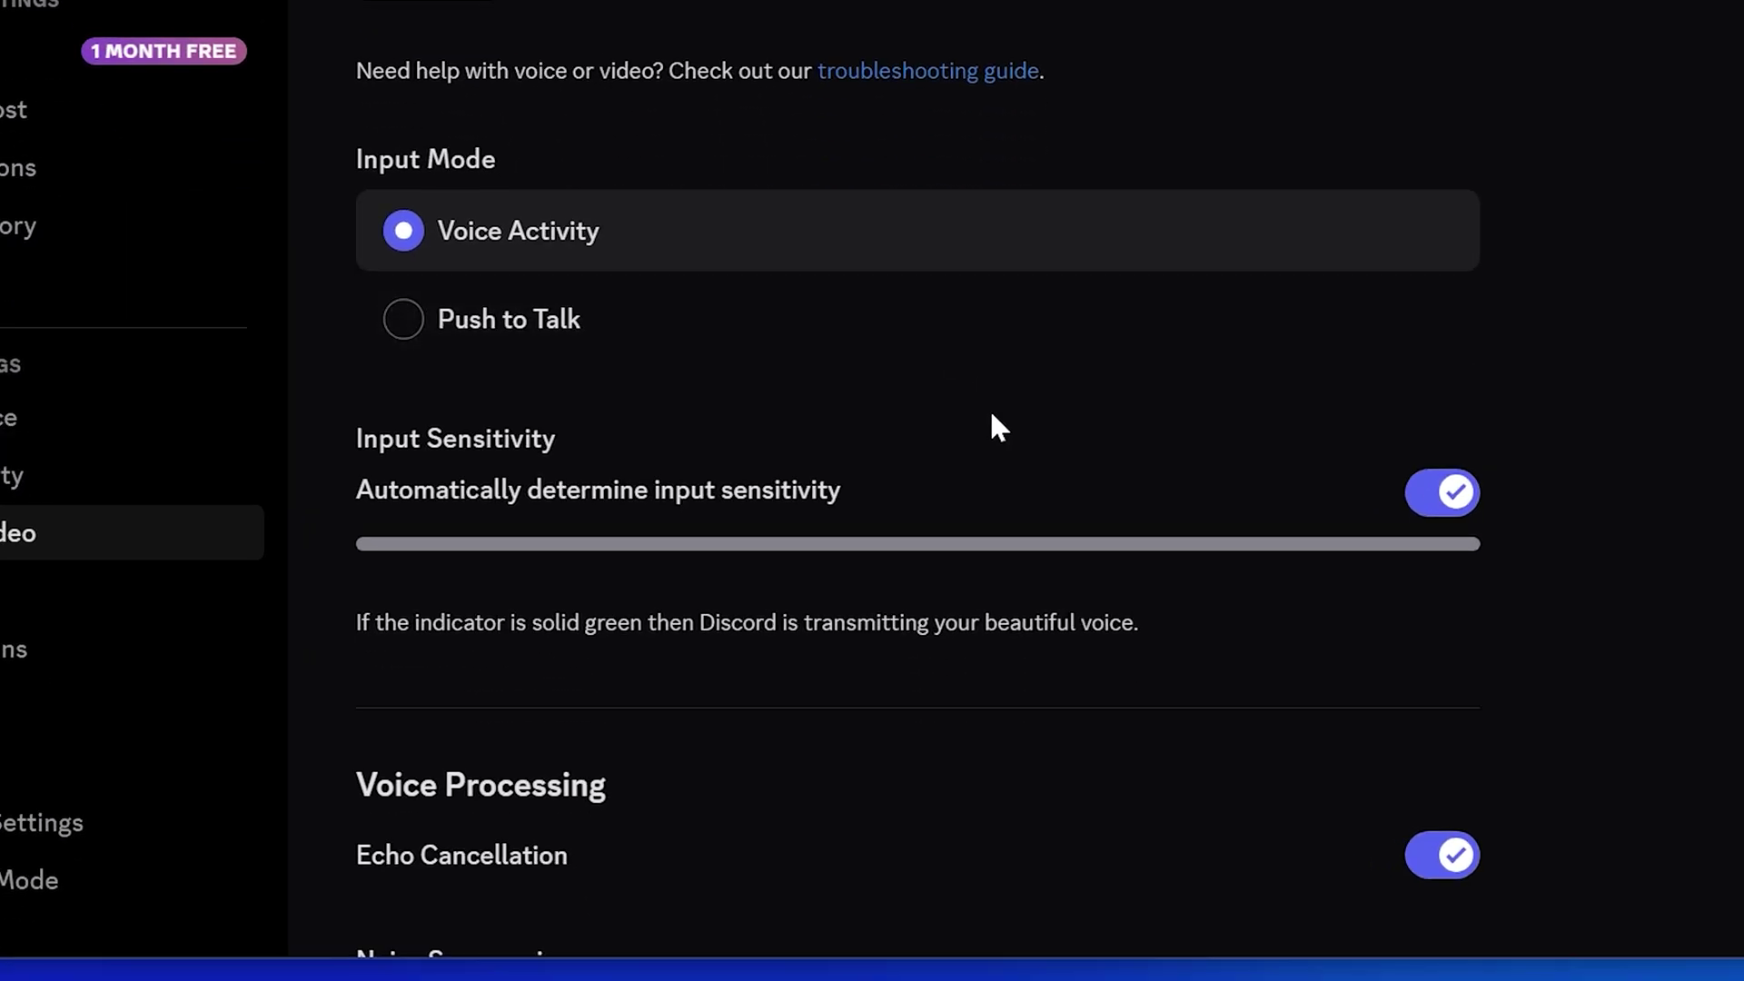
pyautogui.click(1432, 519)
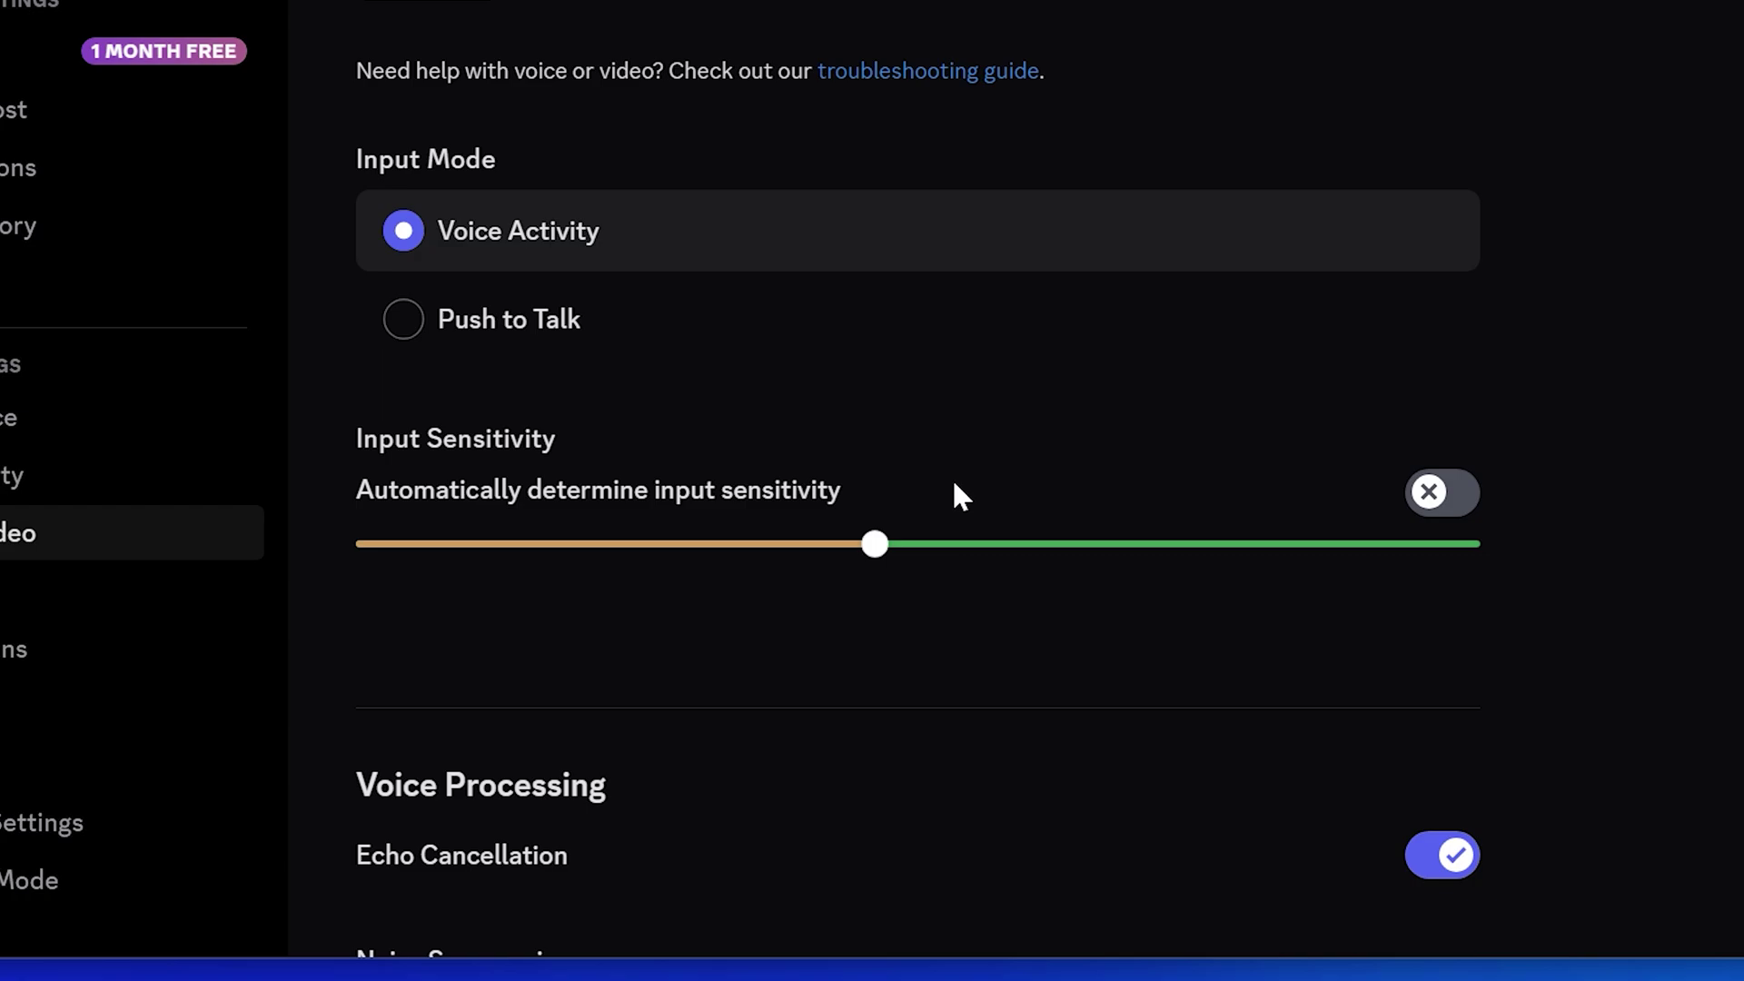
pyautogui.moveTo(874, 544); pyautogui.dragTo(352, 543)
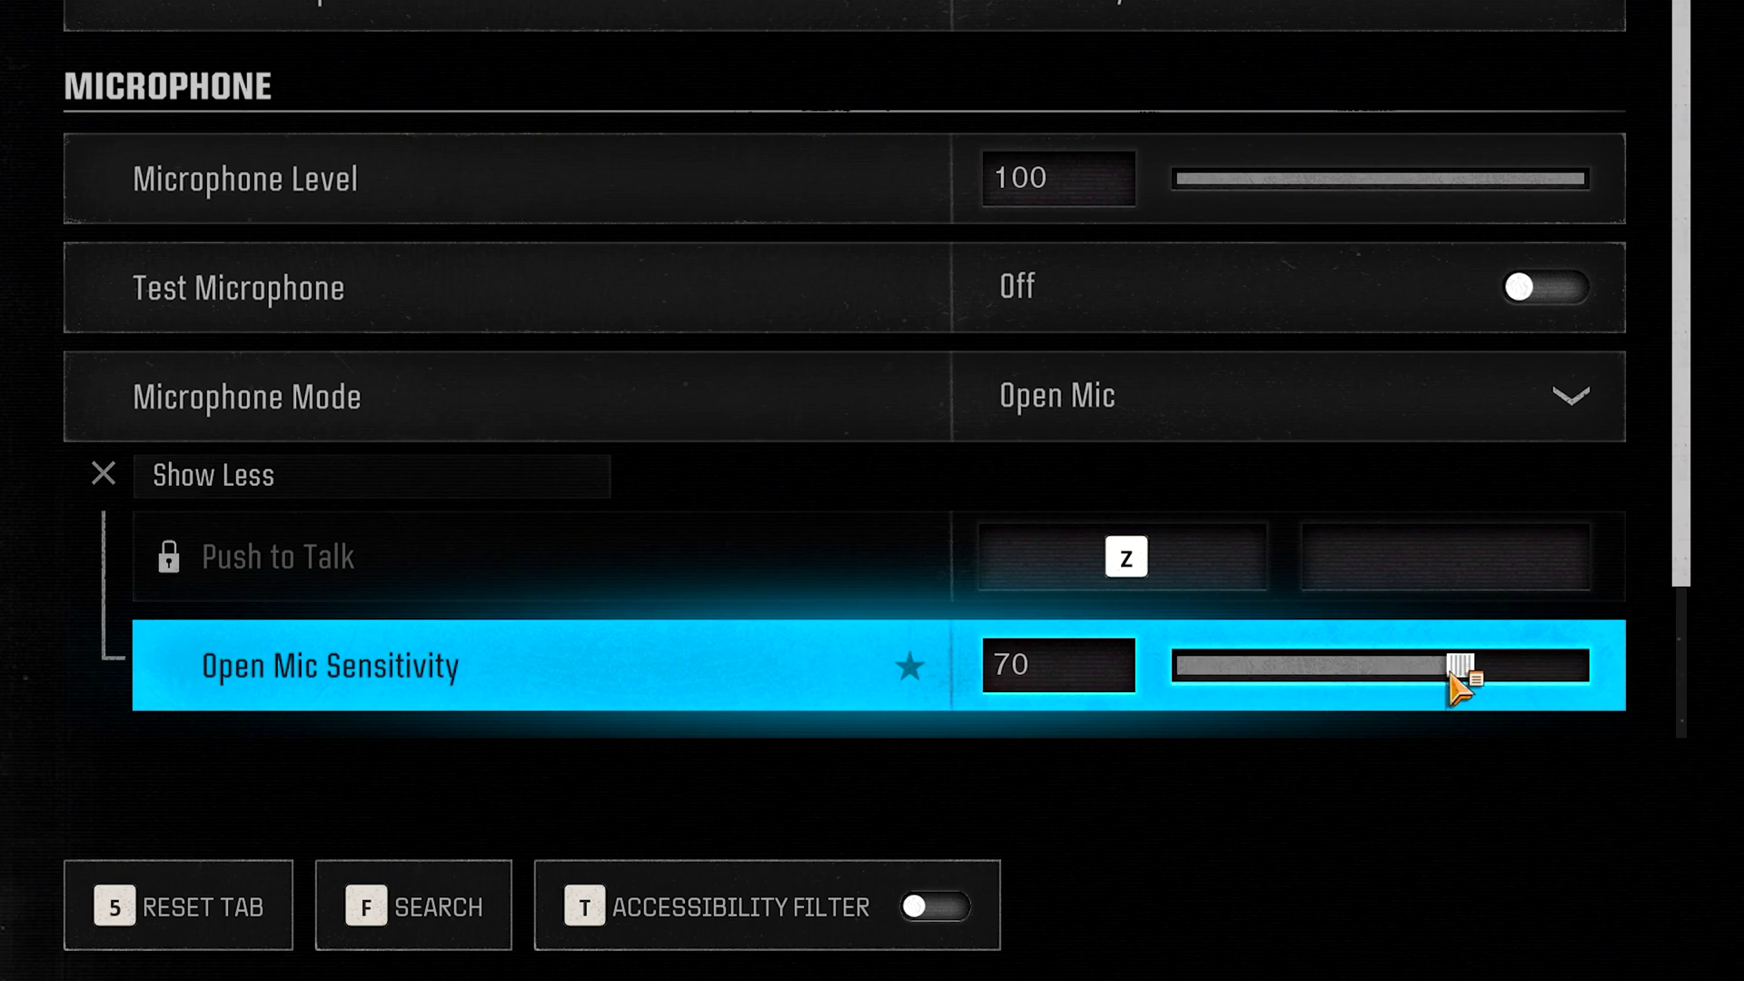
# Step: Drag Warzone's Open Mic Sensitivity slider from 70 down to 0
pyautogui.moveTo(1460, 671); pyautogui.dragTo(1152, 670)
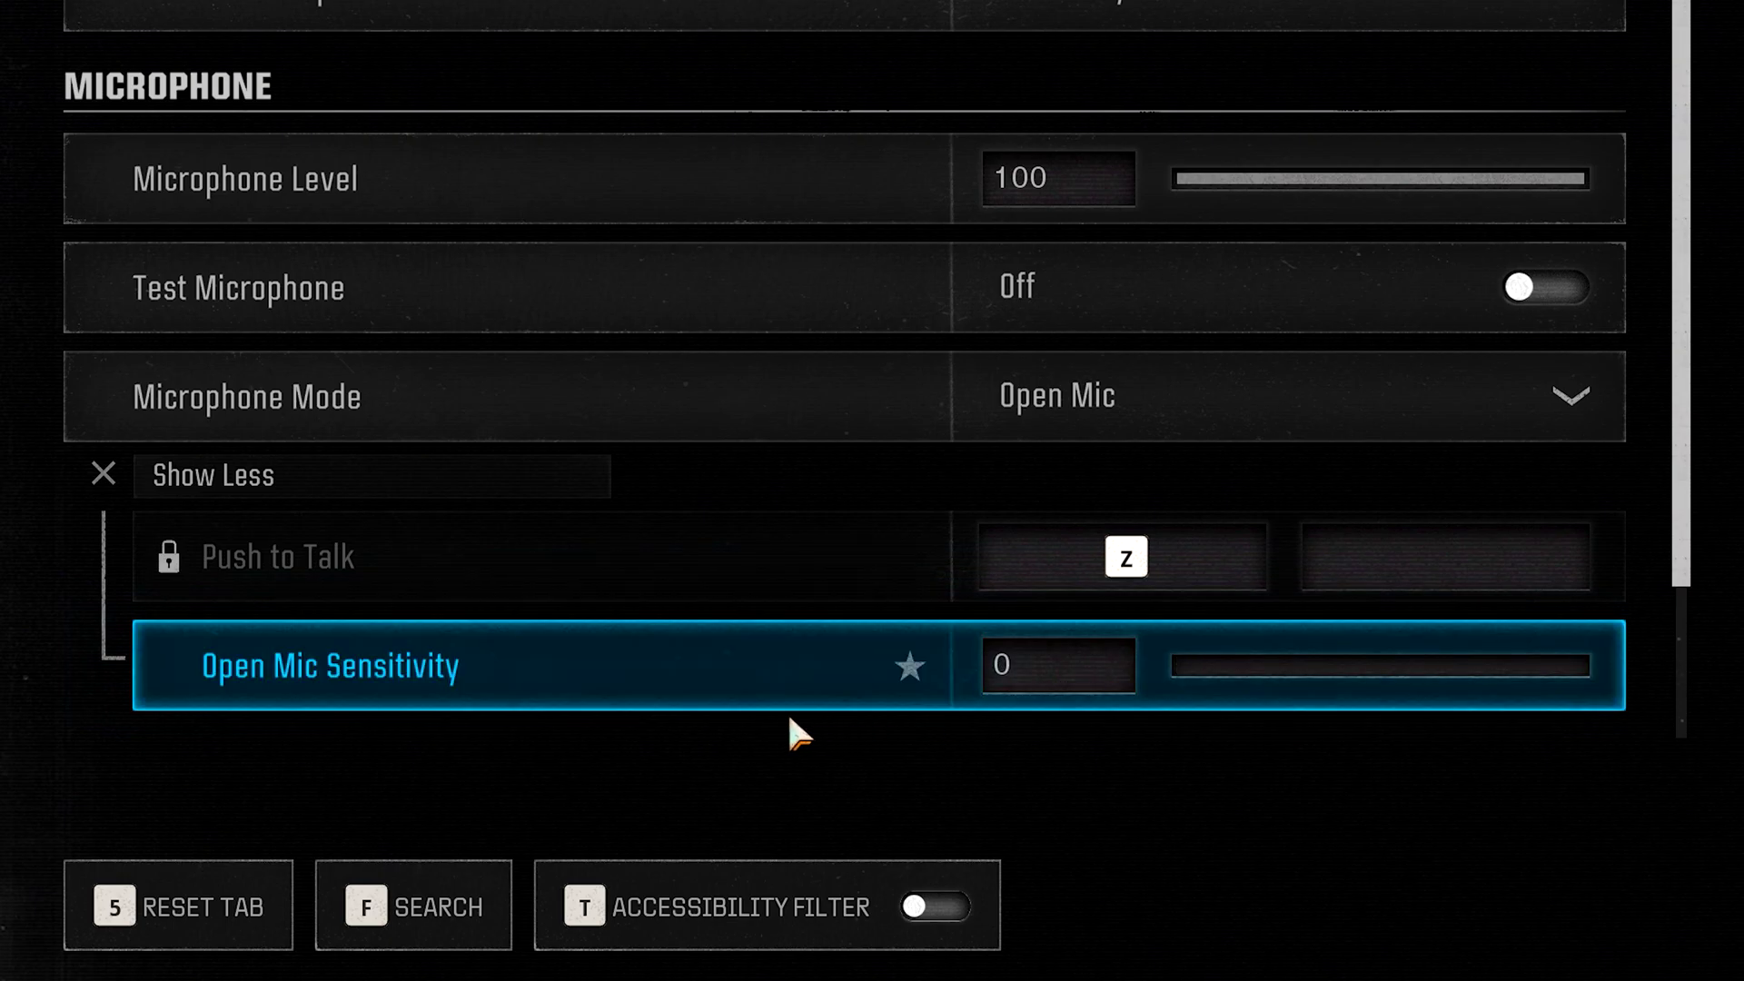